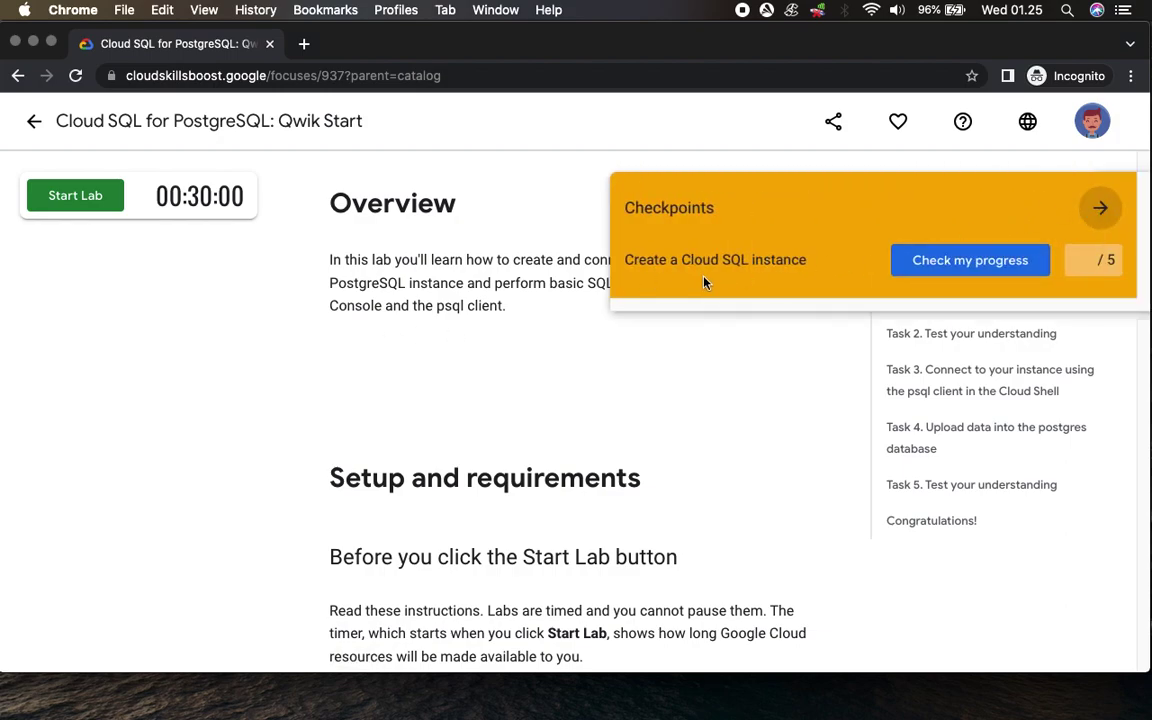
Collapse the checkpoints overlay, review the setup instructions up to Task 1, and start the lab.
click(1100, 206)
scroll(605, 408, down, 6)
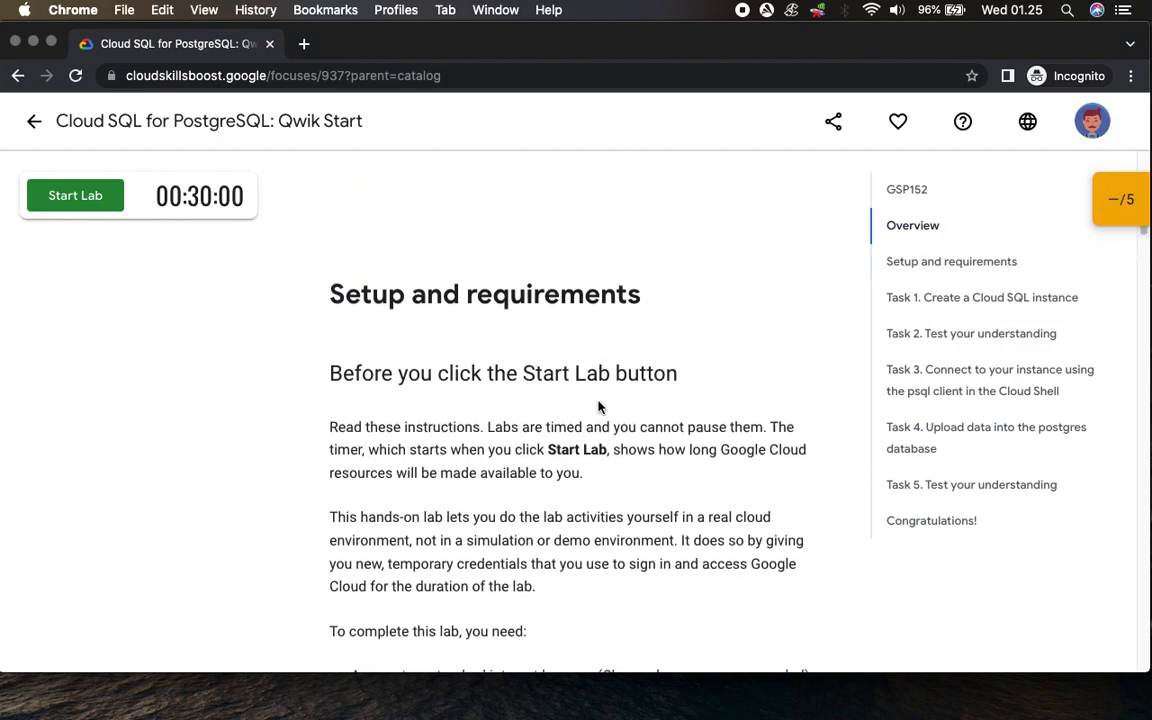
scroll(598, 407, down, 5)
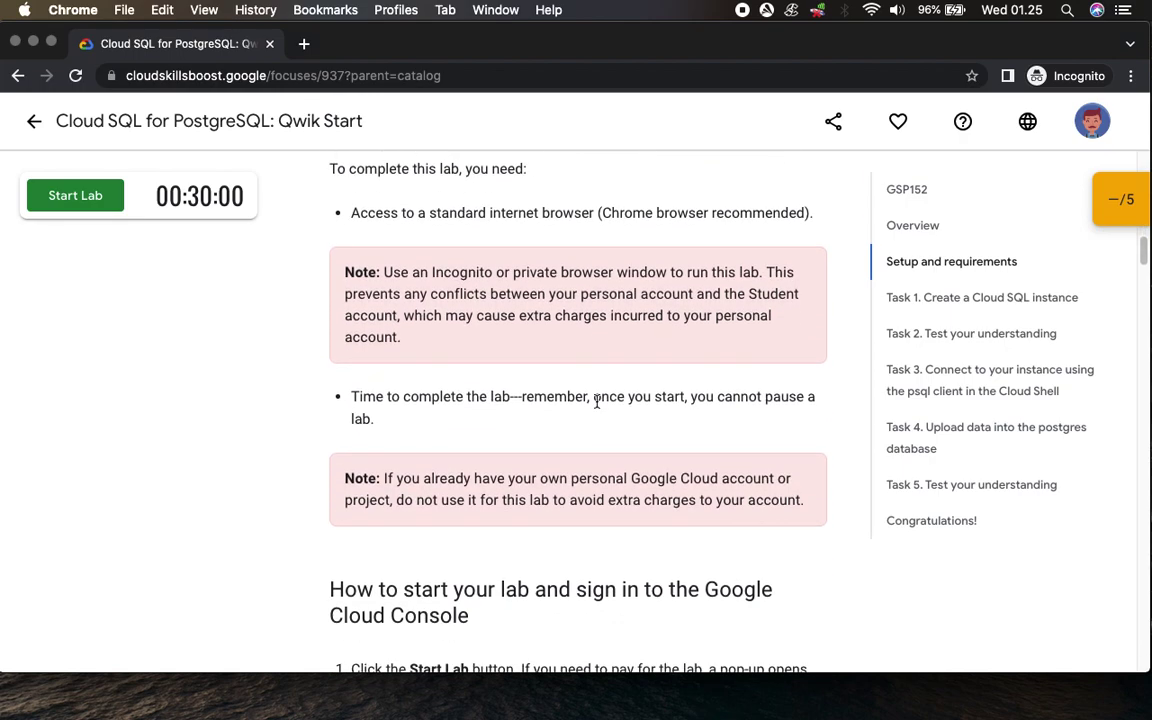
scroll(594, 406, down, 7)
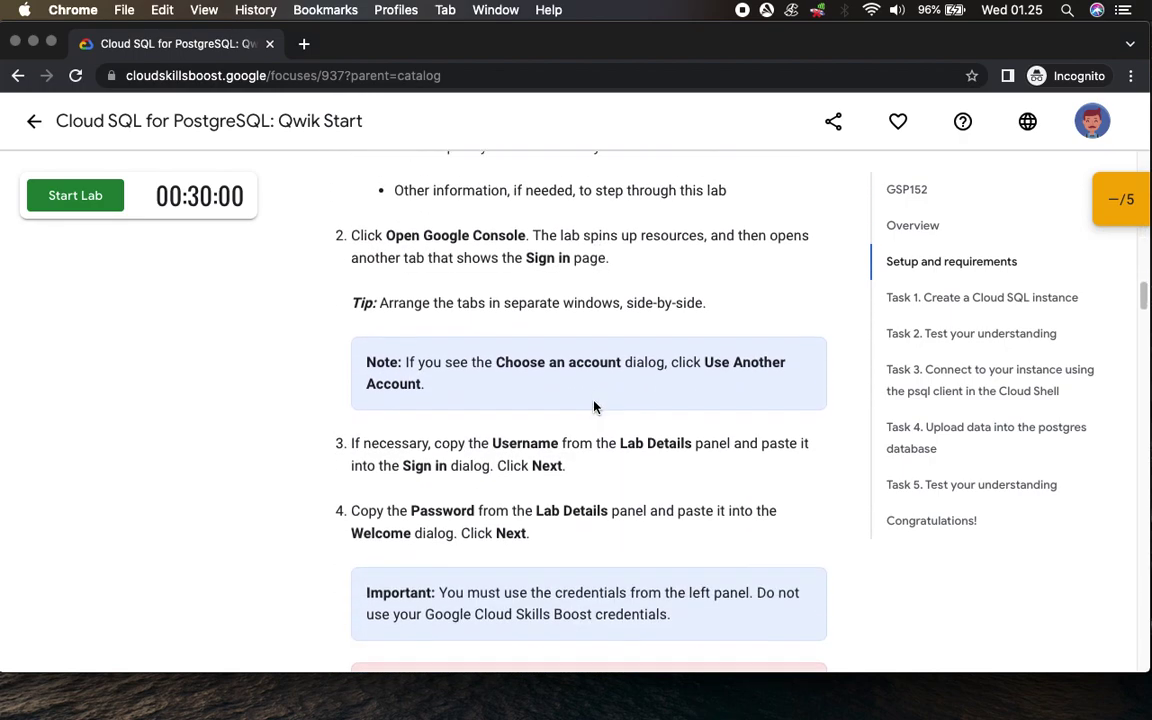
scroll(594, 406, down, 4)
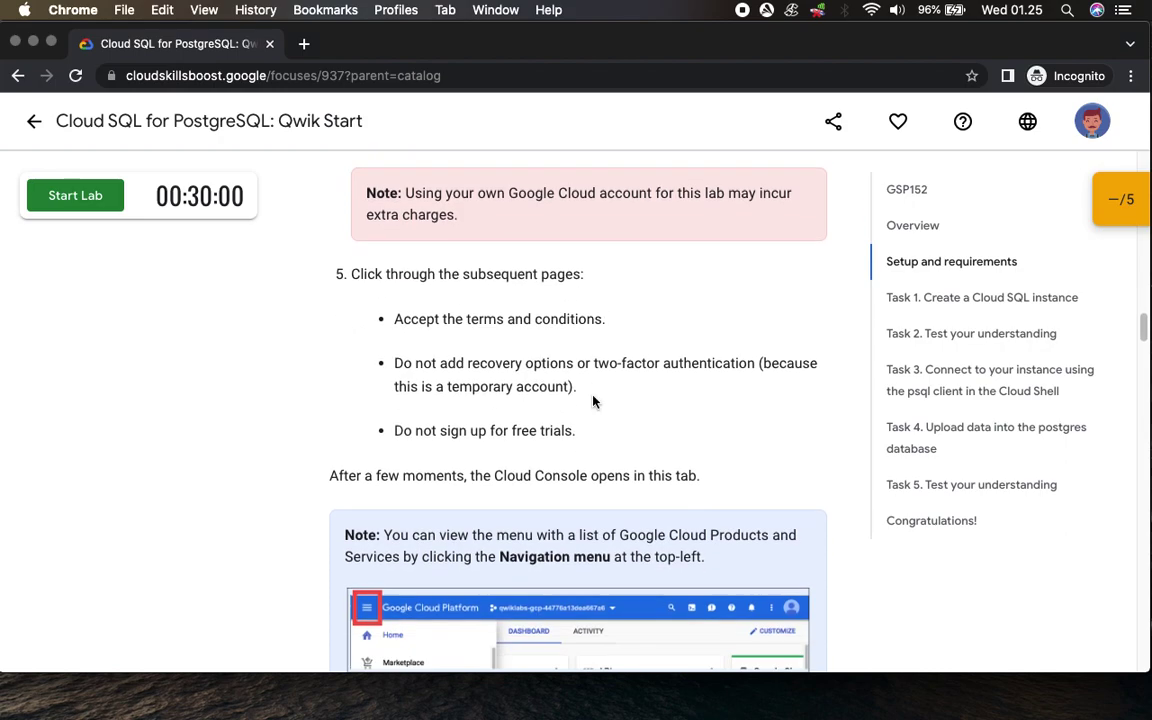
scroll(594, 398, down, 5)
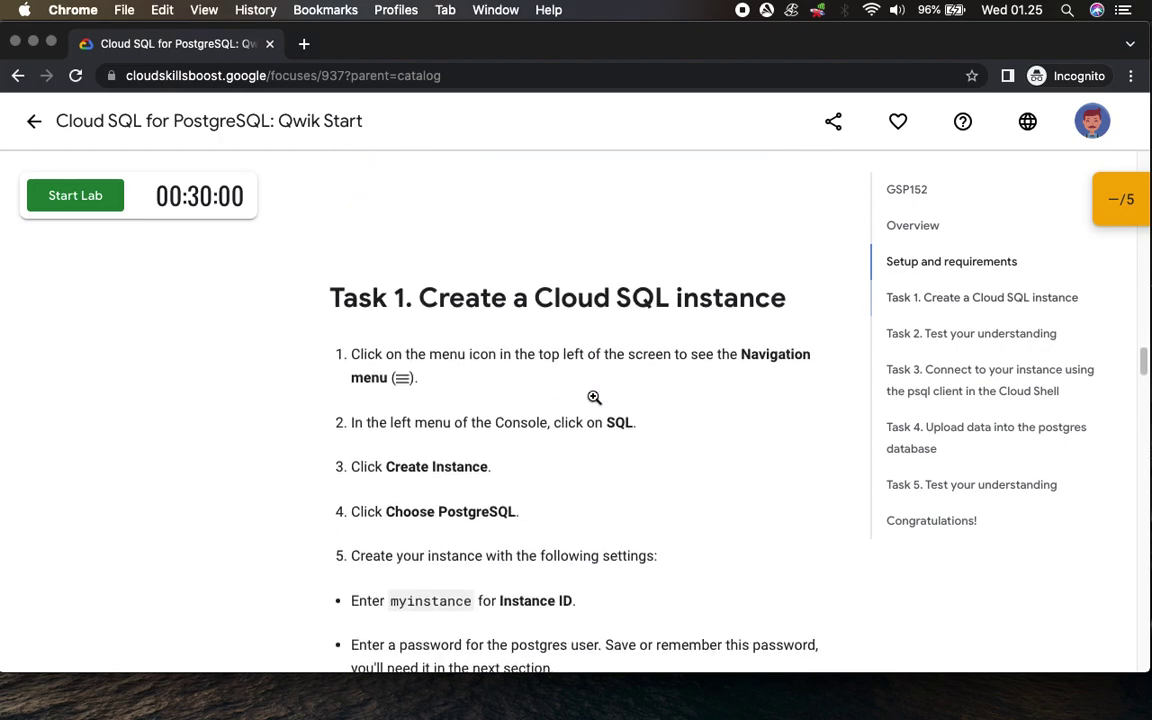
click(68, 202)
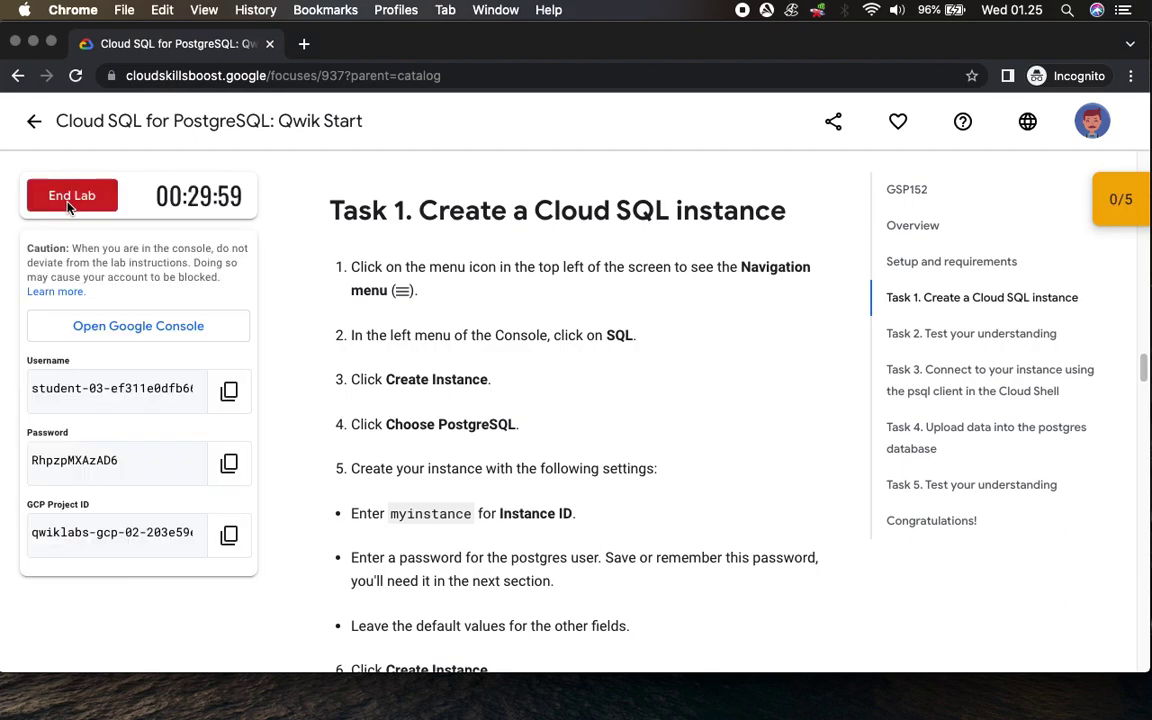
Copy the lab's temporary password and sign in to the Google Cloud Console with the prefilled student account and that password.
click(229, 463)
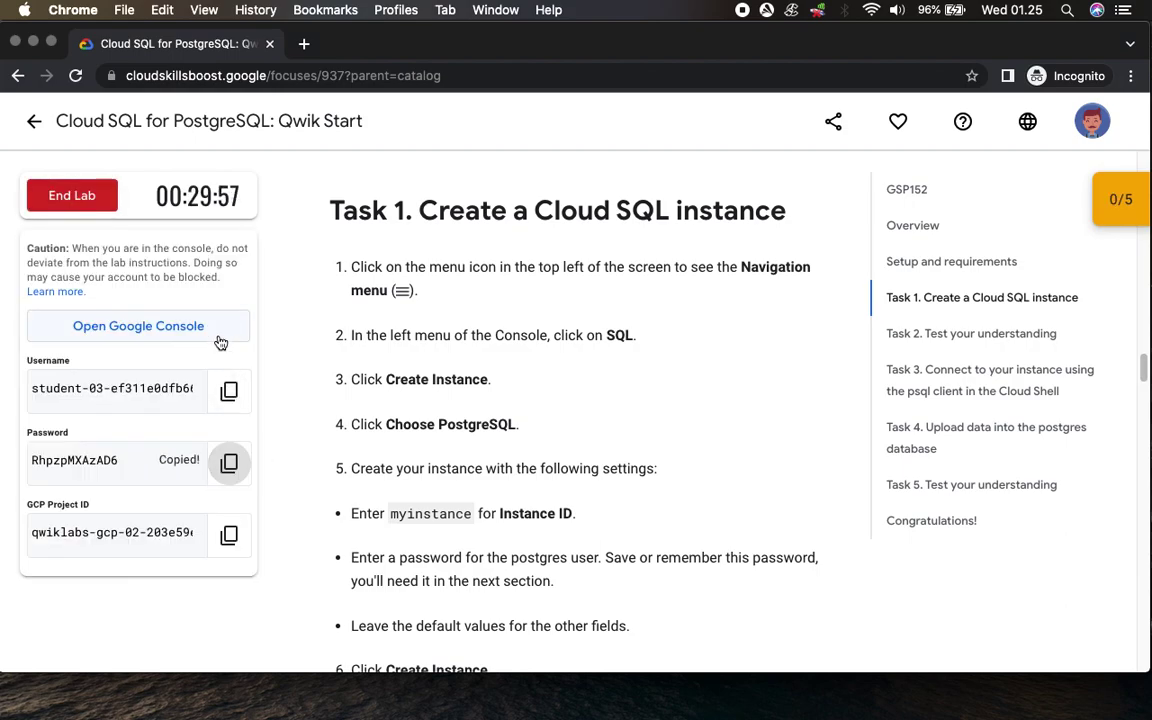
click(216, 327)
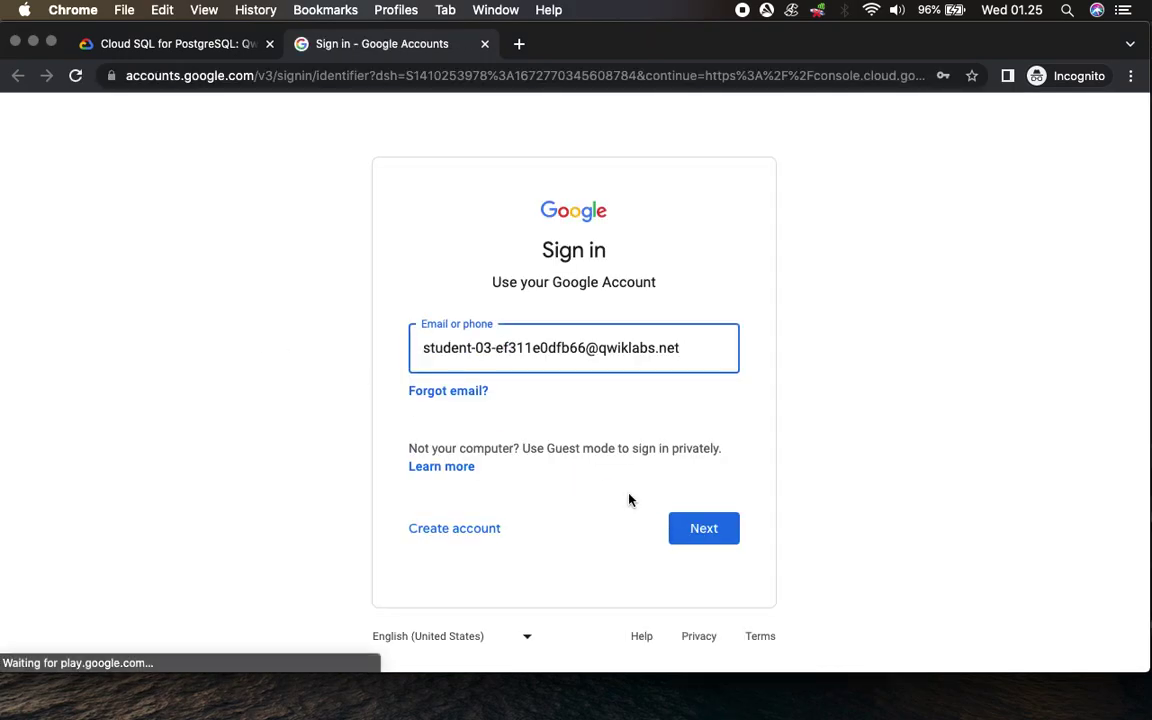
click(702, 530)
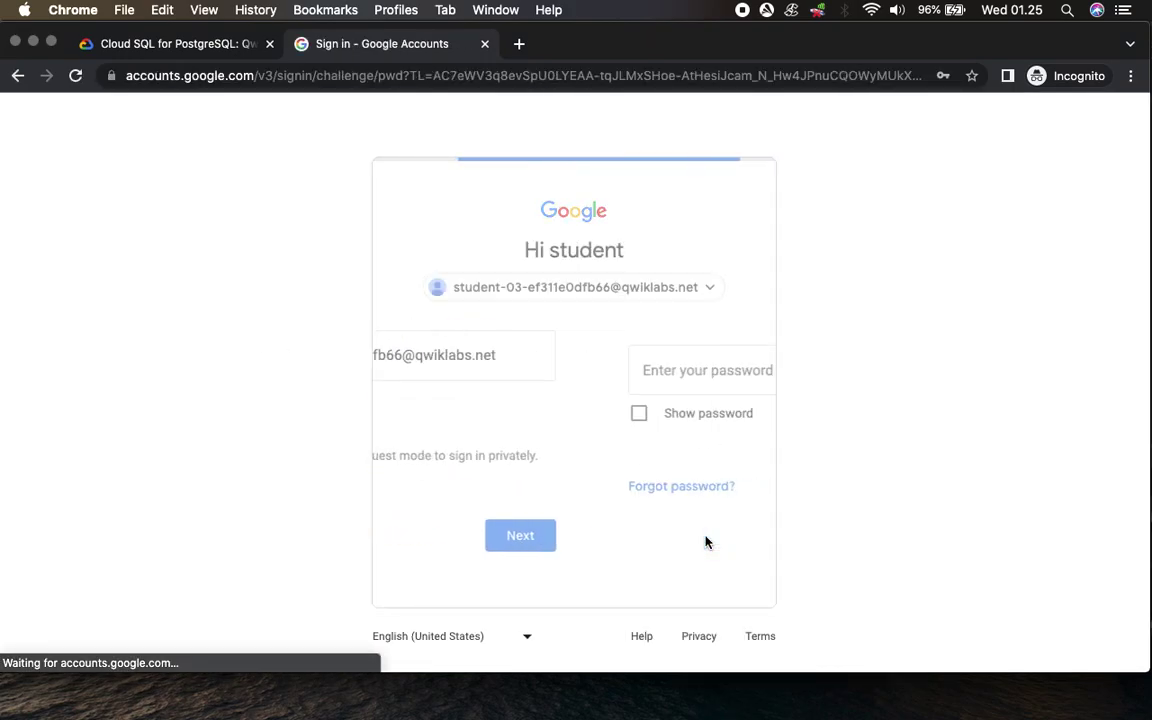
key(super+v)
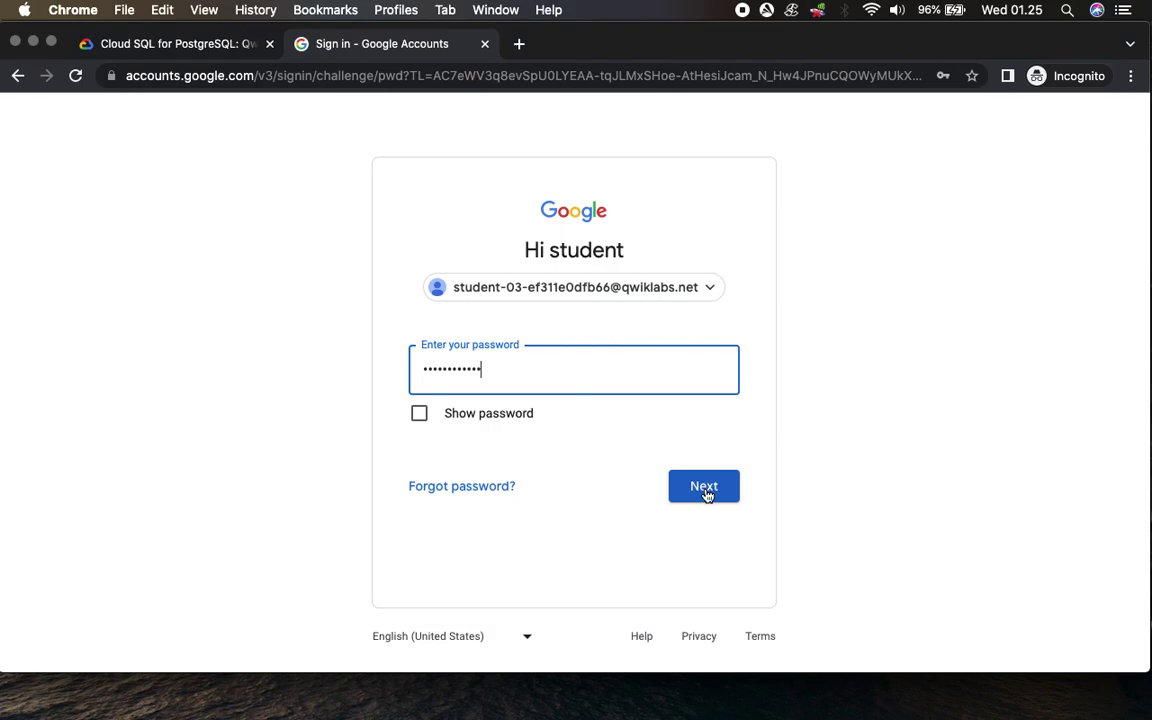
click(704, 488)
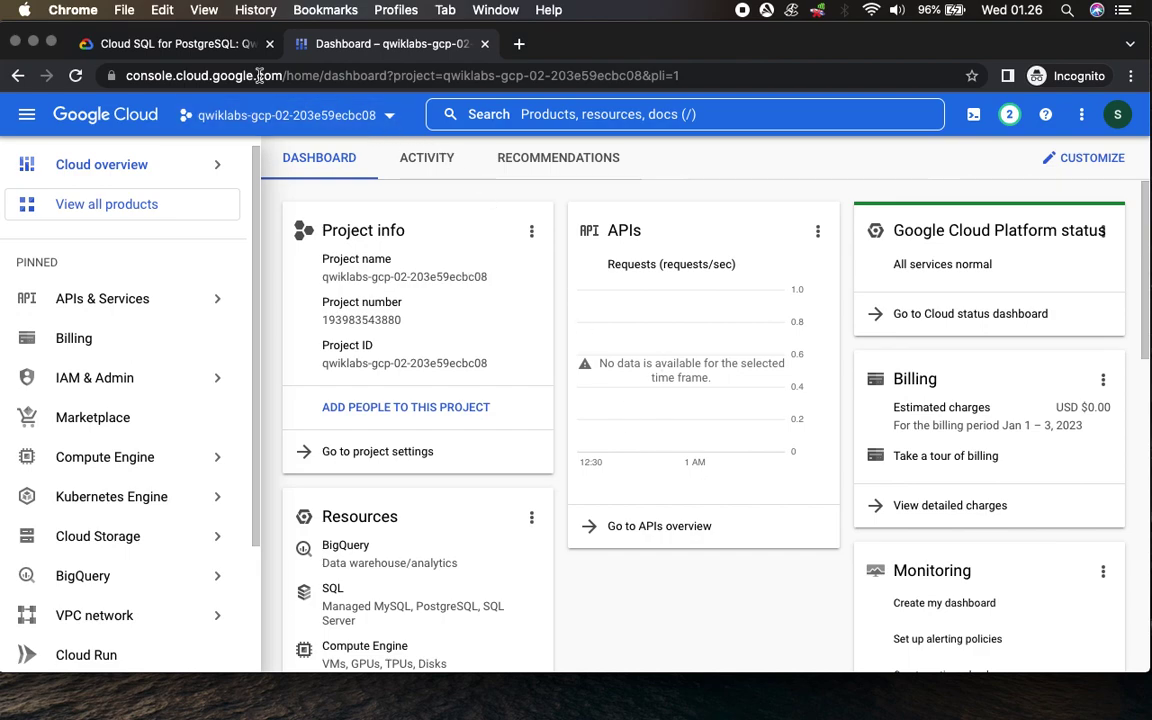
Following the Task 1 instructions, open the SQL service in the Cloud Console and begin a new instance with the PostgreSQL engine.
click(186, 44)
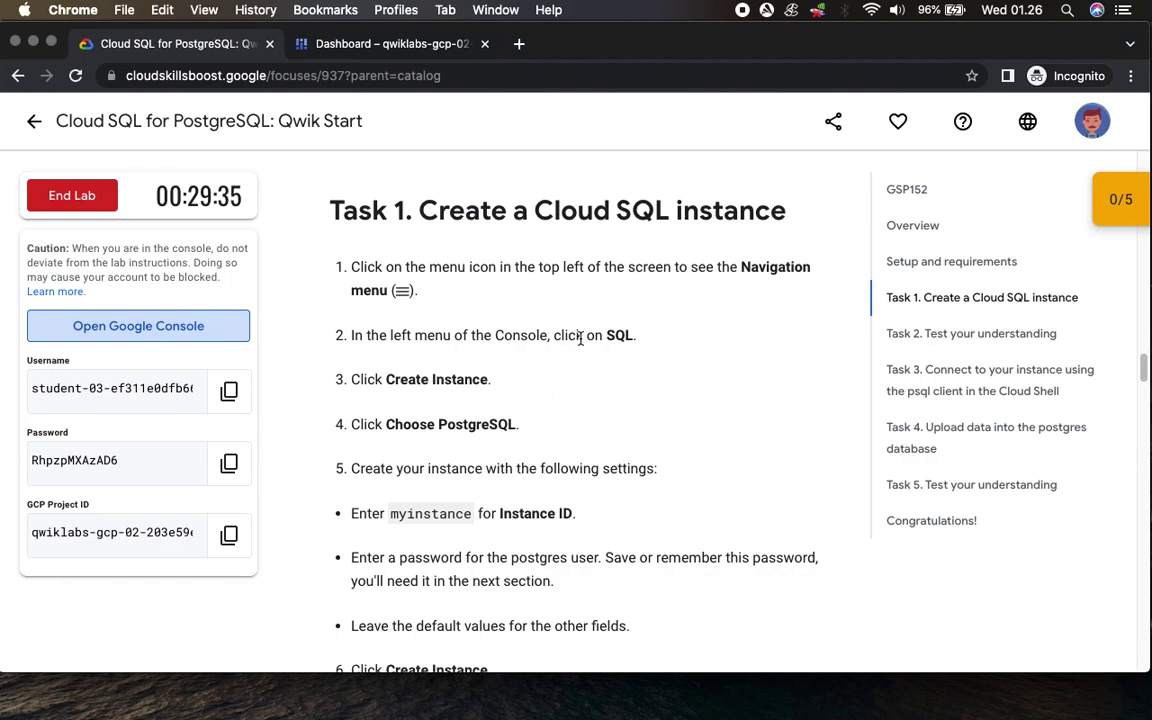
drag(584, 336, 637, 336)
click(452, 420)
double_click(452, 424)
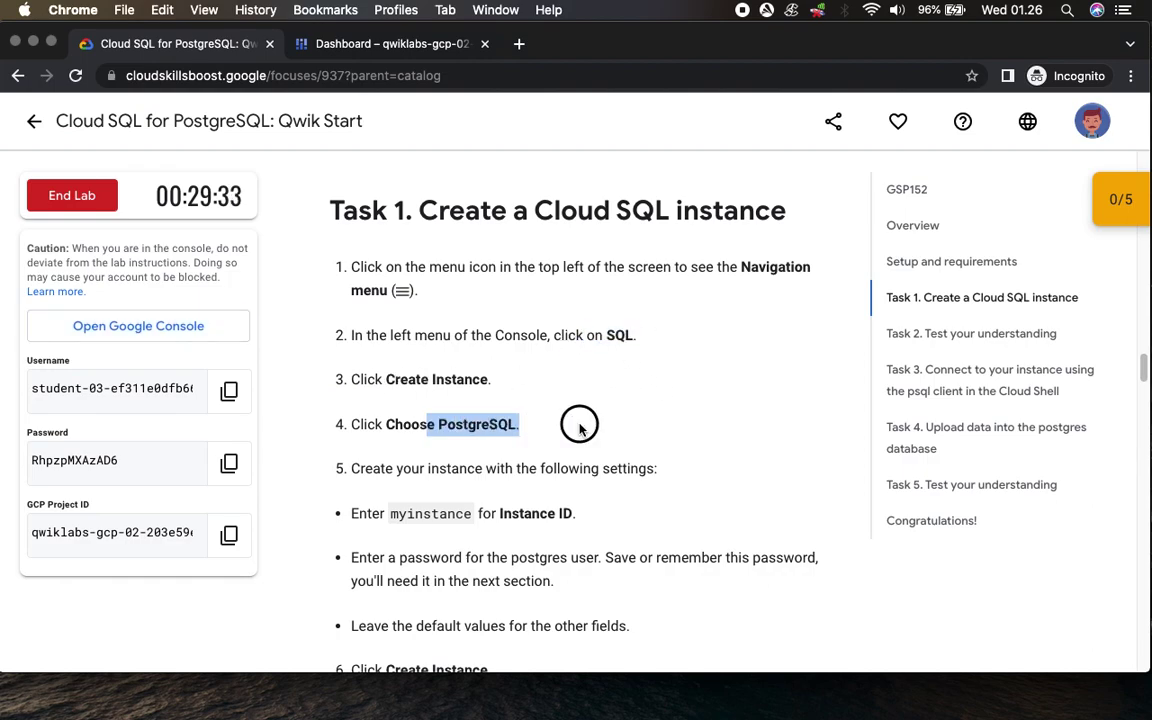
click(370, 44)
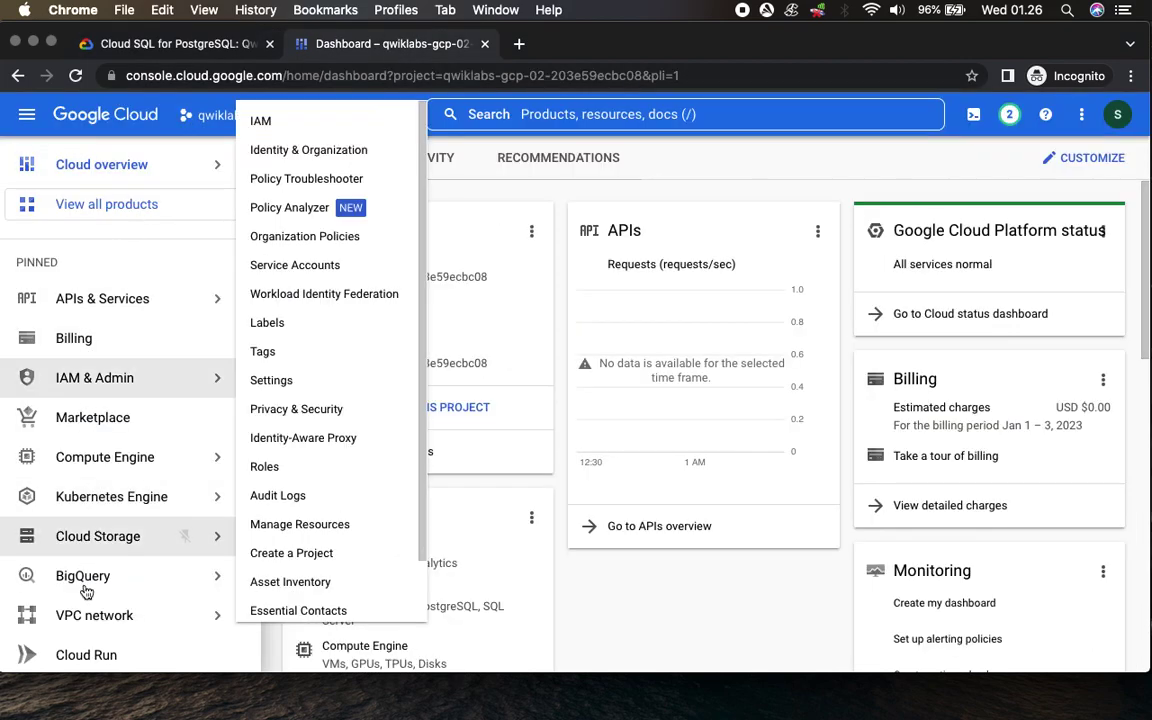
scroll(80, 500, down, 3)
click(80, 531)
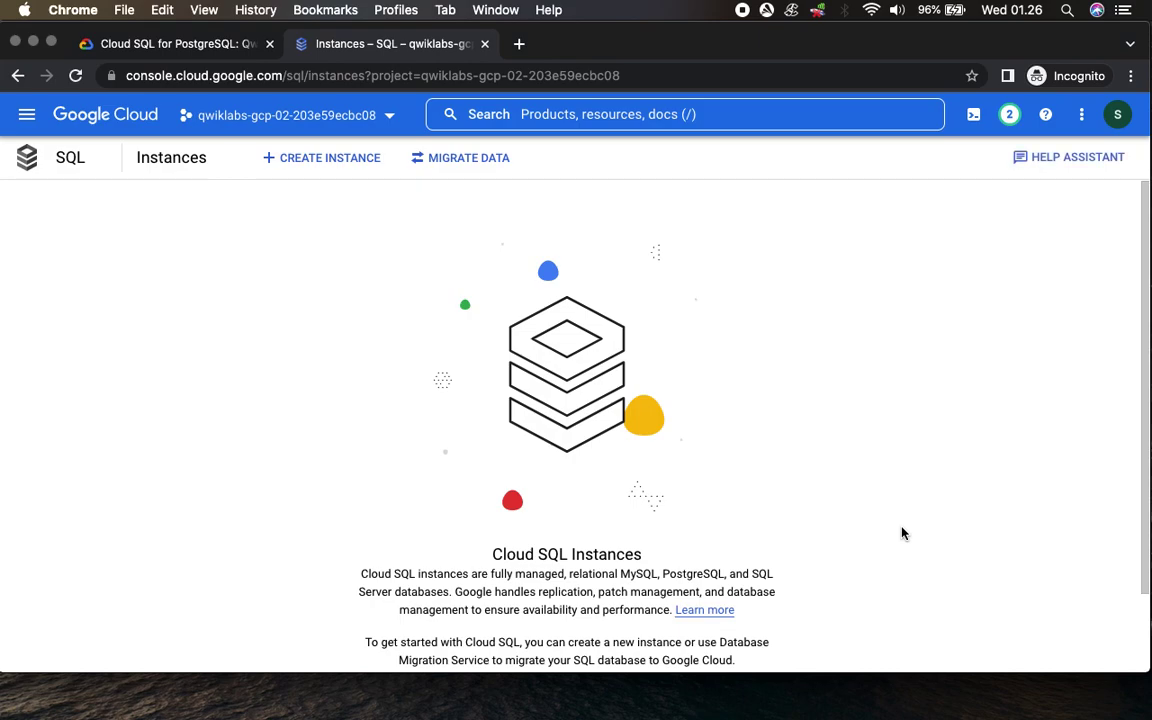
click(331, 158)
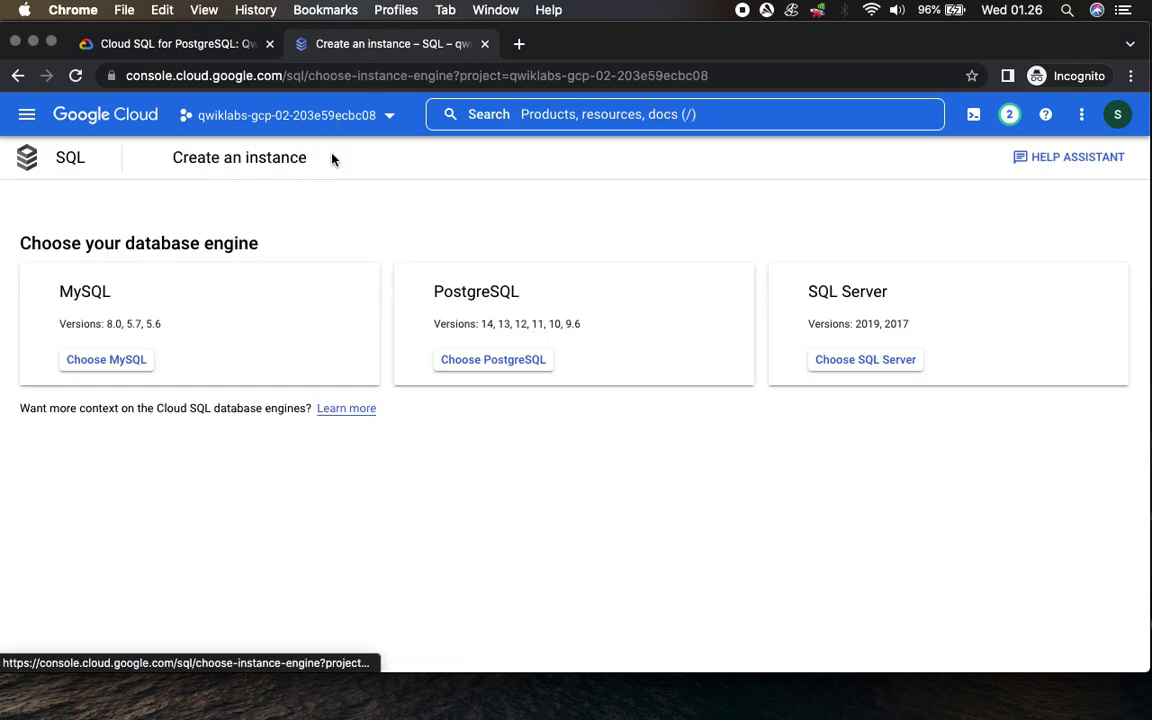
click(509, 364)
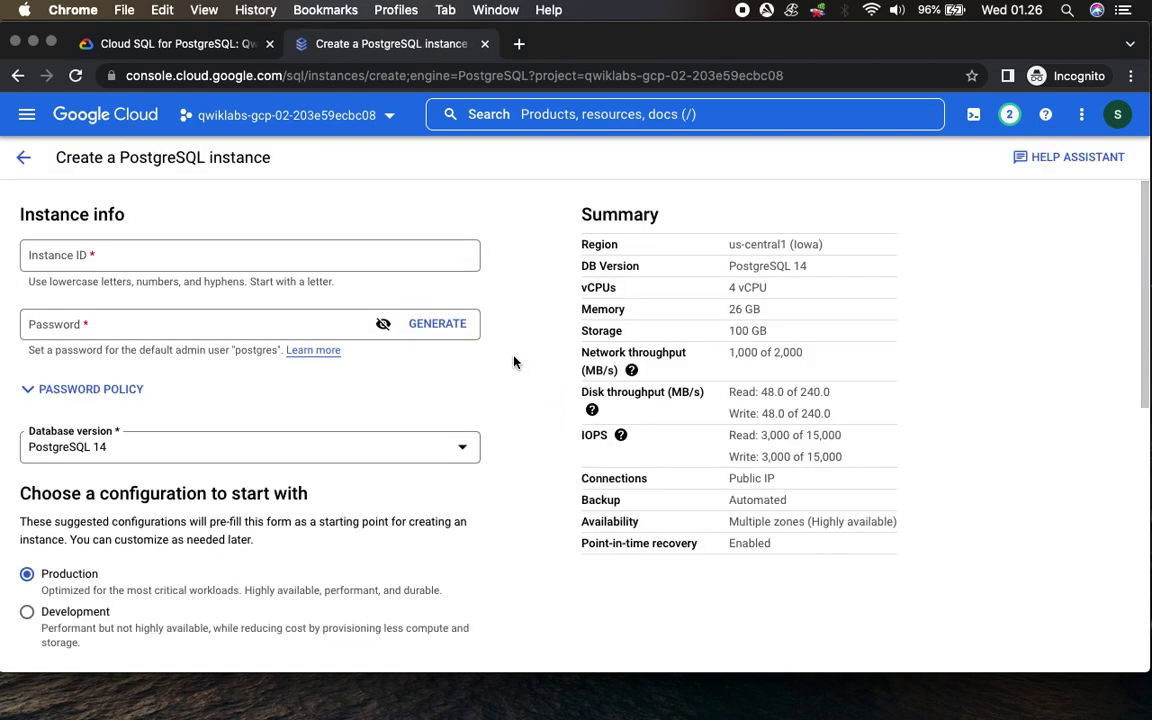
Copy the instance ID myinstance from the lab instructions into the PostgreSQL instance form and enter a password for the postgres user.
click(233, 44)
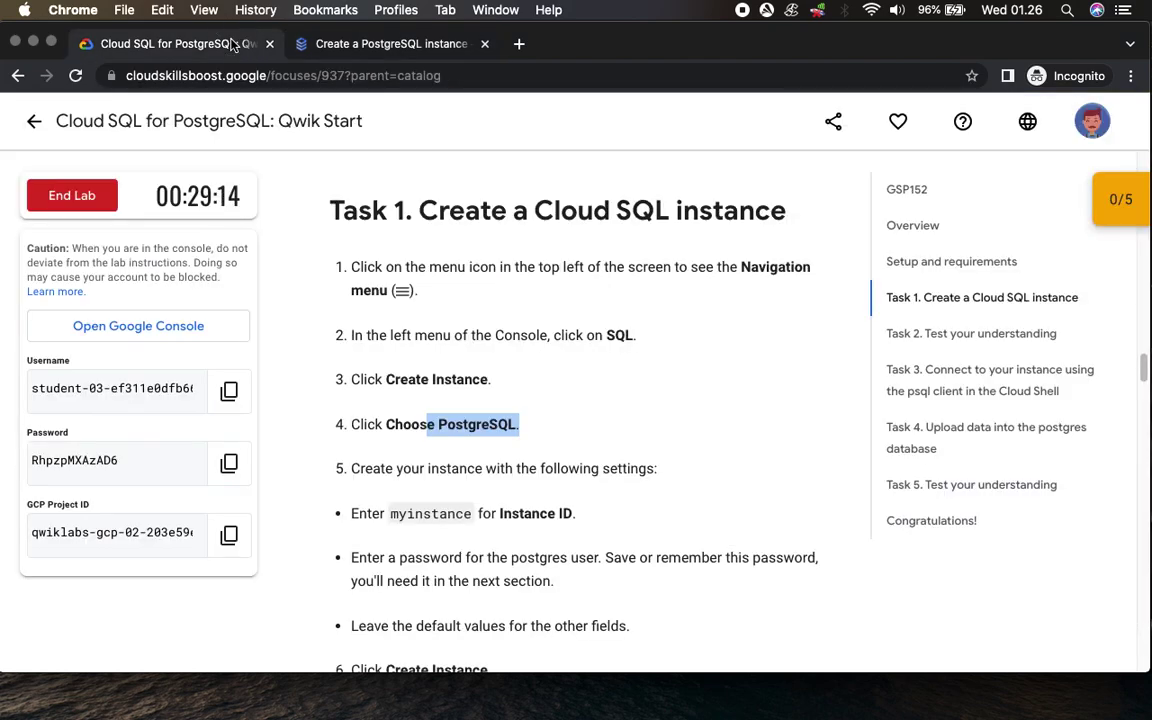
double_click(443, 516)
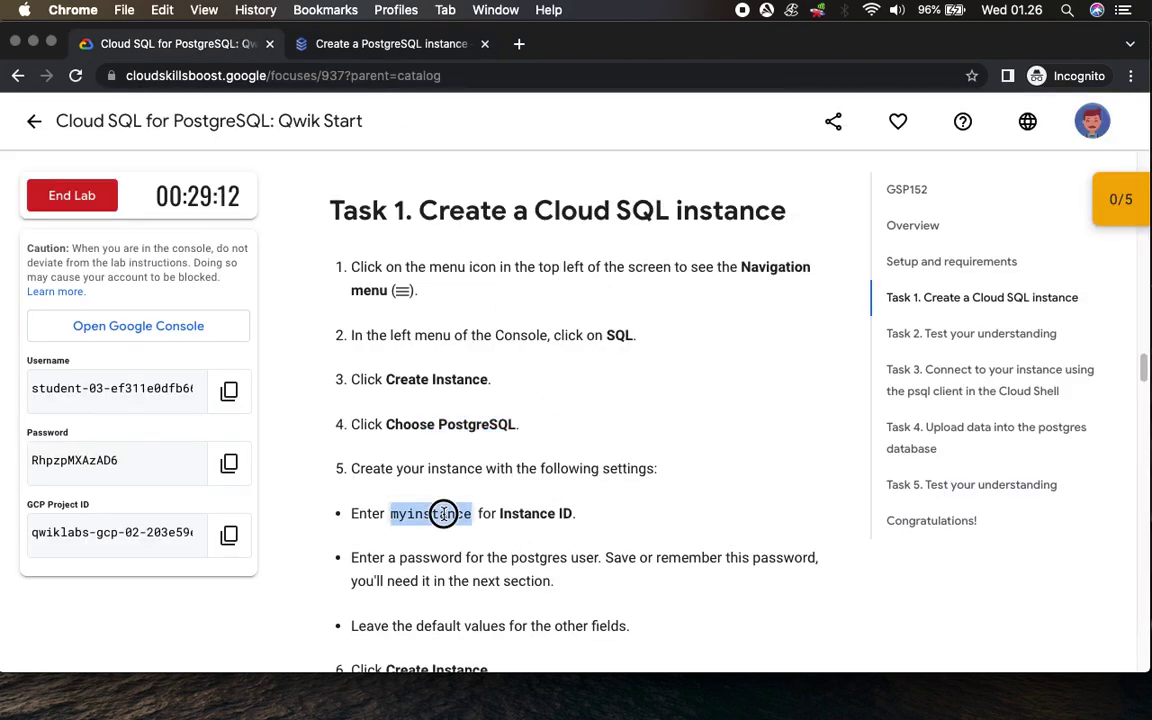
click(392, 44)
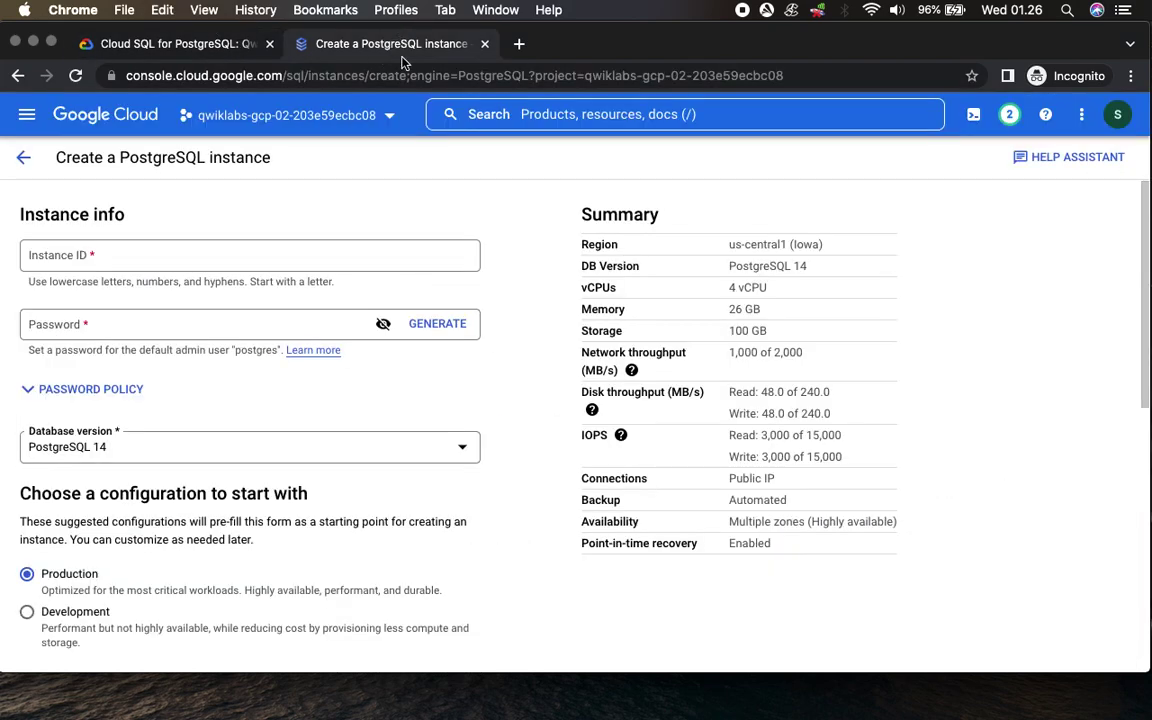
click(143, 262)
key(super+v)
click(291, 328)
text(password)
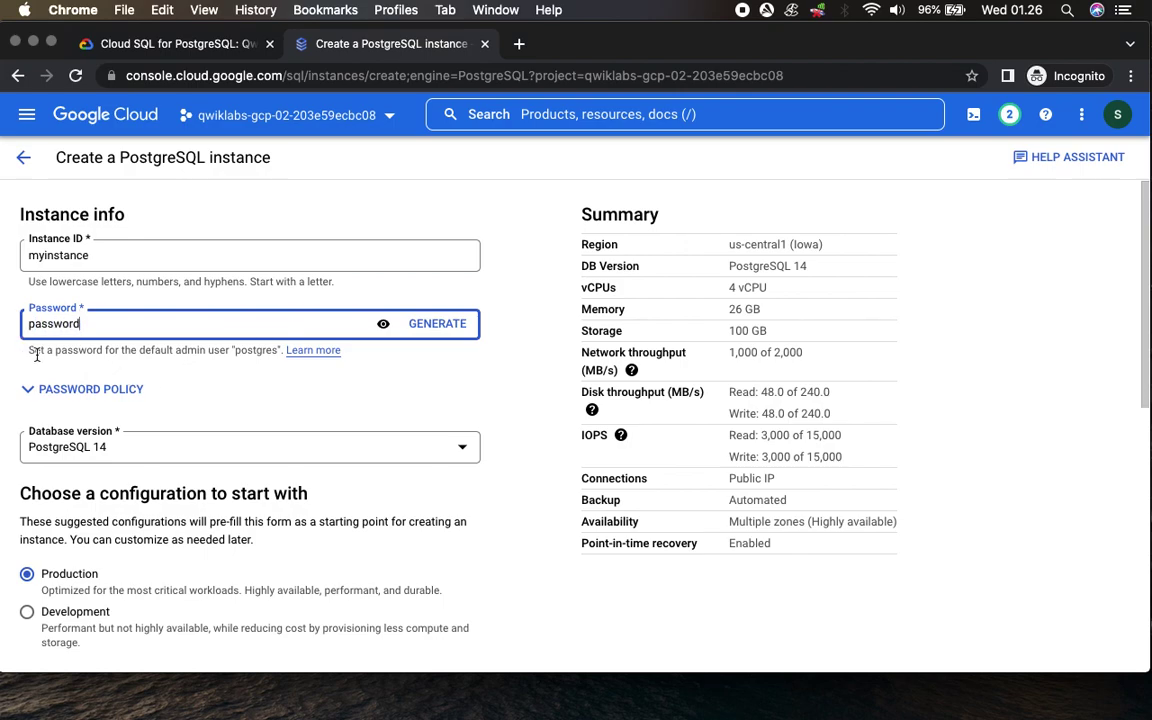
Check the remaining Task 1 instructions and create the PostgreSQL instance, leaving the other settings at their defaults.
click(168, 43)
scroll(441, 435, down, 5)
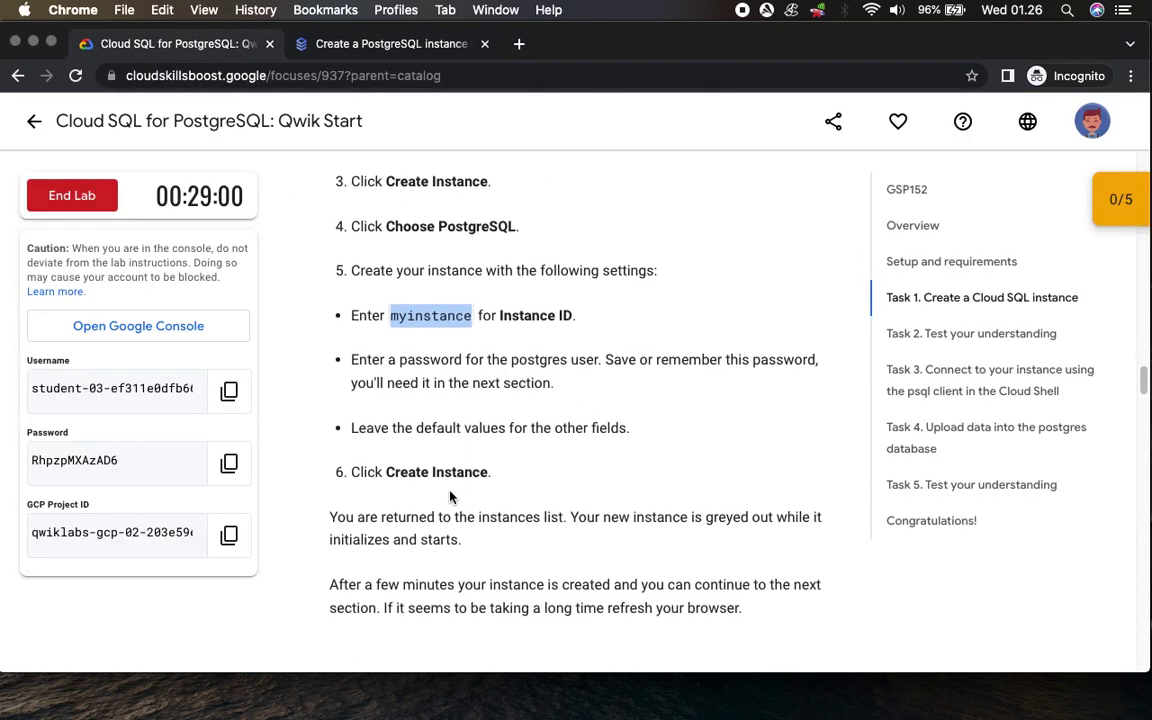
drag(386, 419, 491, 419)
scroll(595, 522, down, 5)
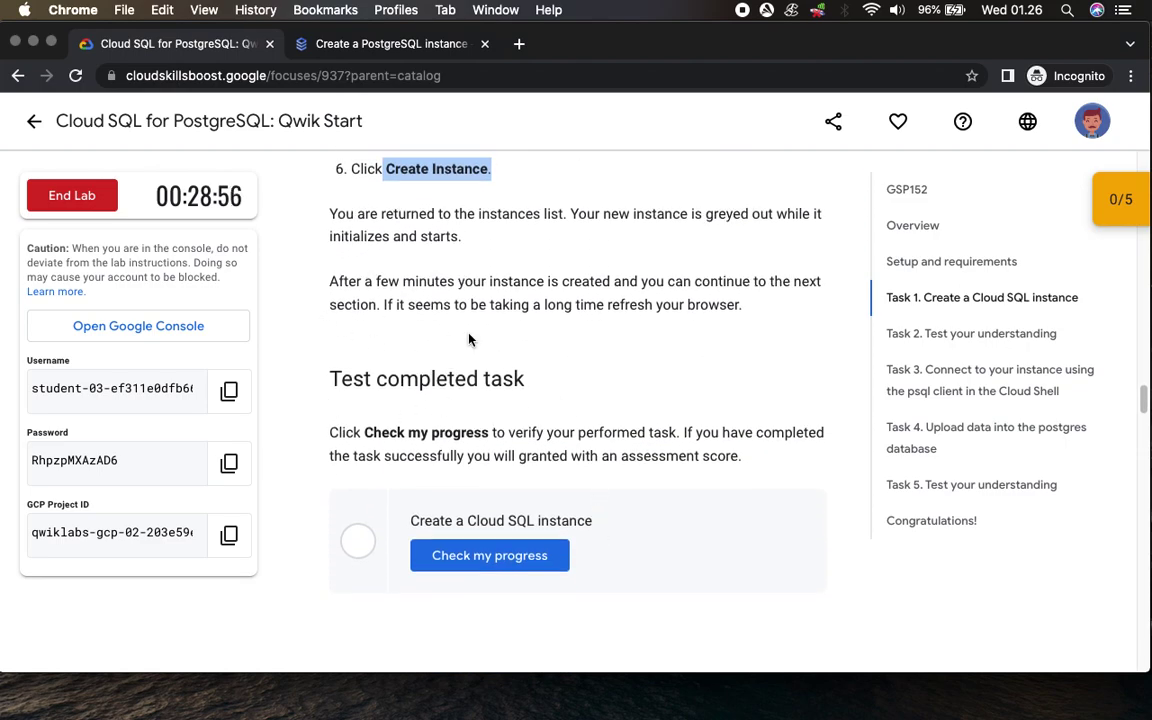
click(322, 44)
scroll(511, 513, down, 10)
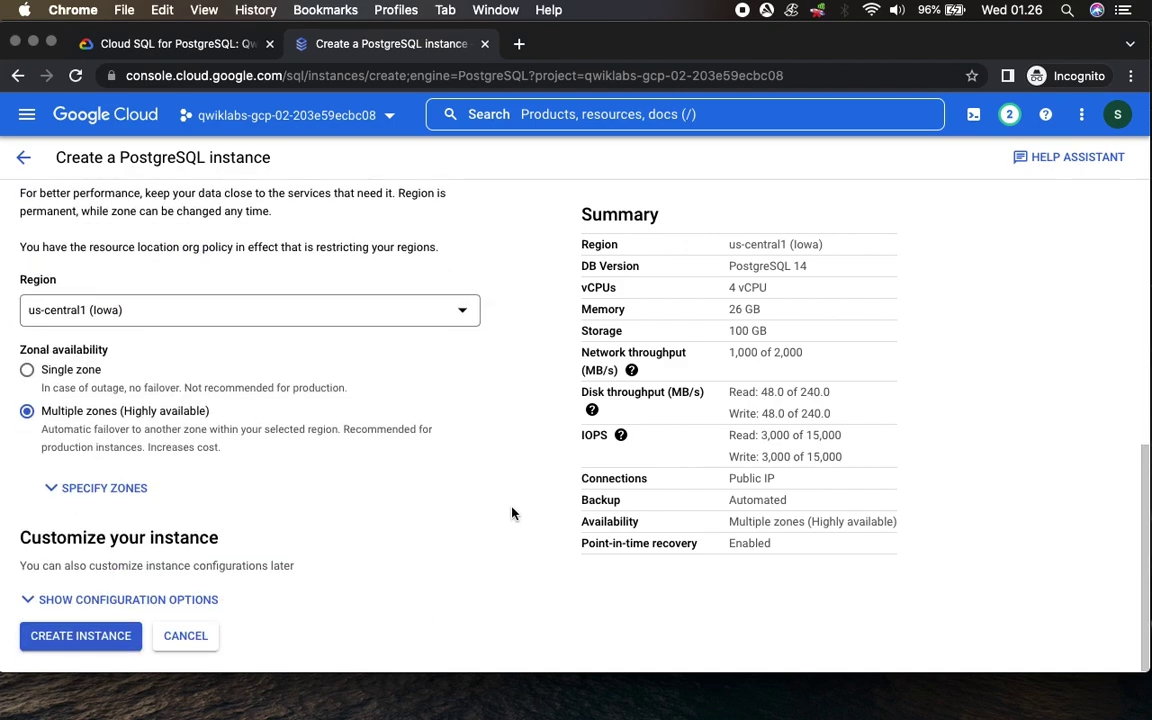
click(113, 638)
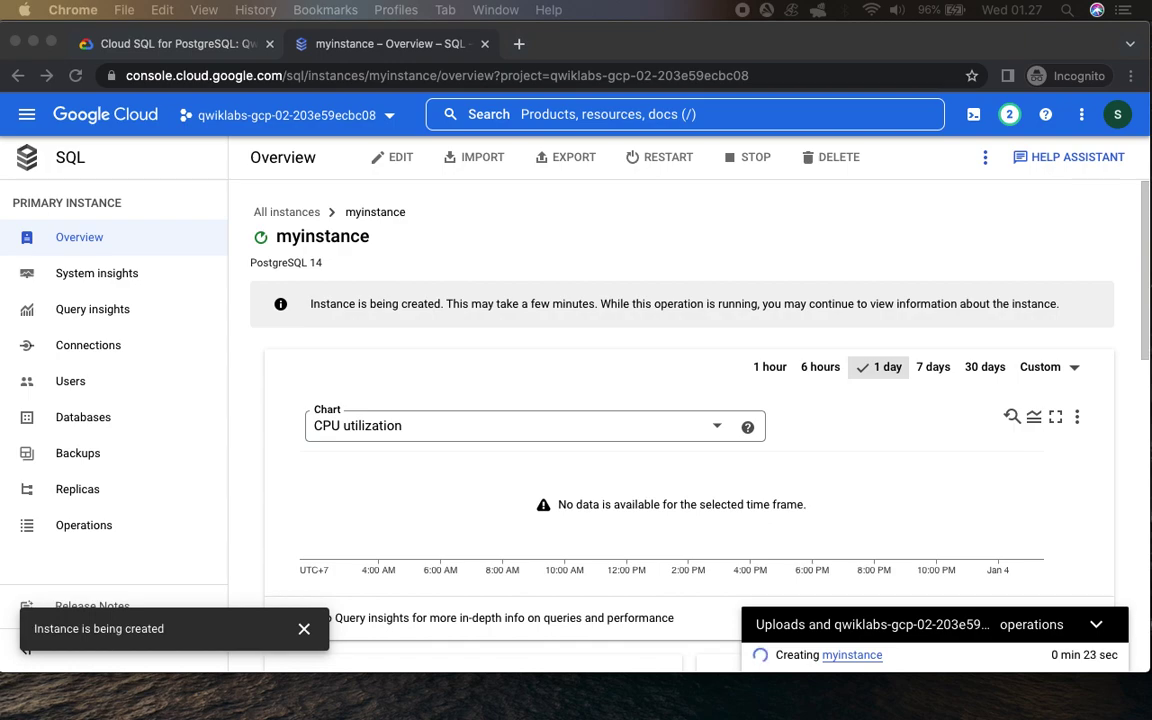
Check myinstance in the list of all instances and verify the lab progress for the Create a Cloud SQL instance checkpoint.
click(293, 213)
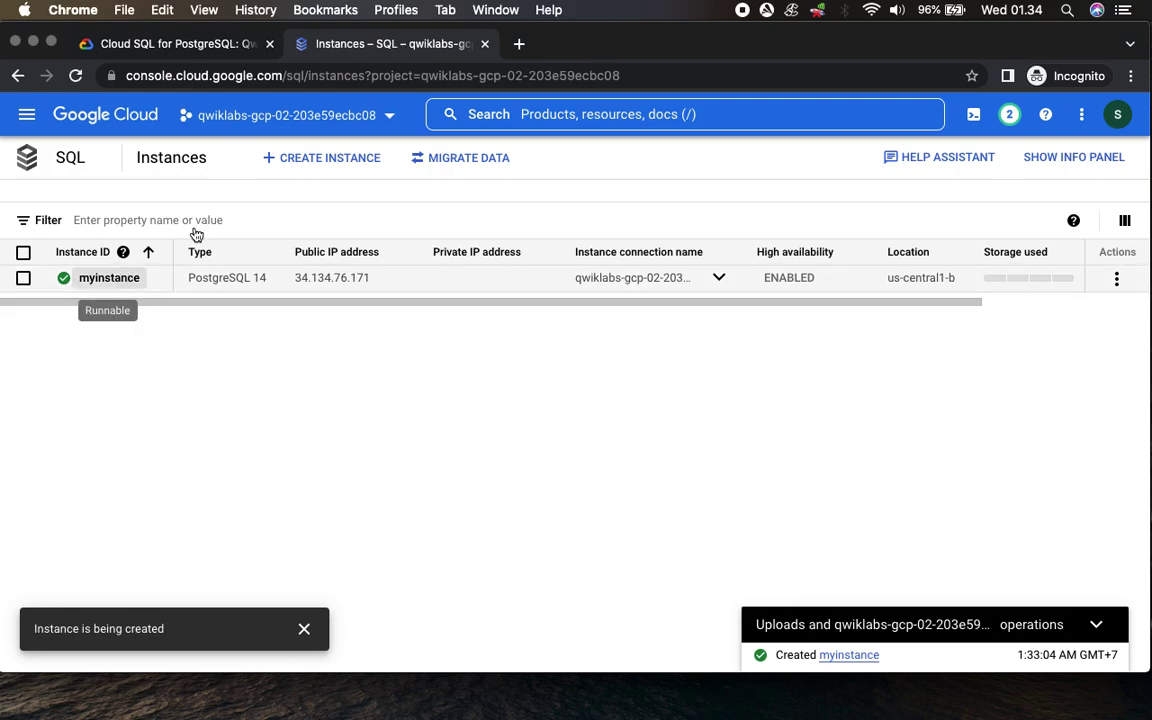
click(157, 42)
click(483, 562)
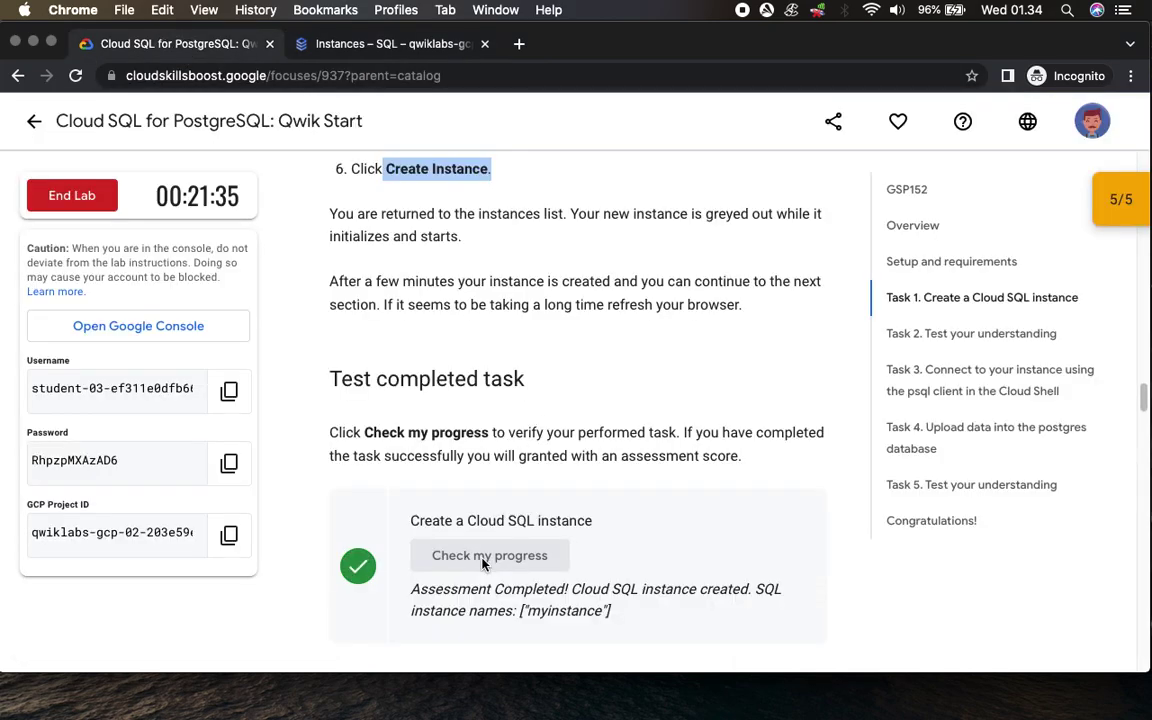
click(1118, 200)
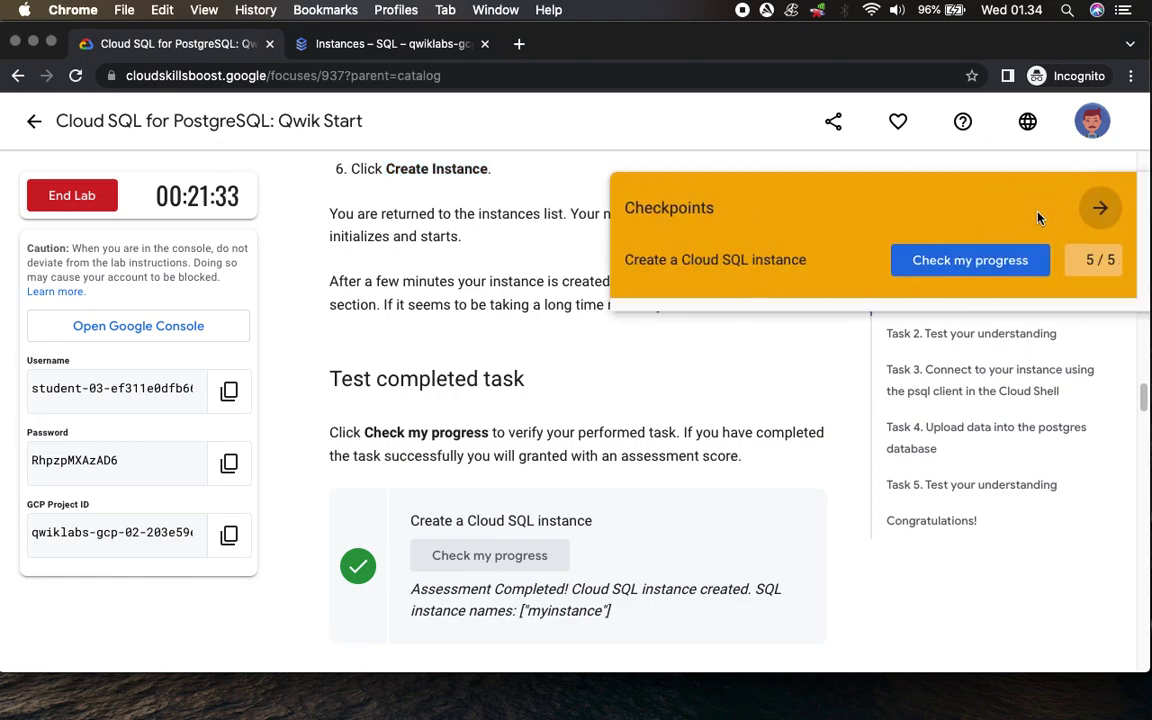
click(1100, 208)
Answer the Task 2 question about the PostgreSQL database version with 14 and submit it.
scroll(645, 410, down, 5)
scroll(645, 400, down, 3)
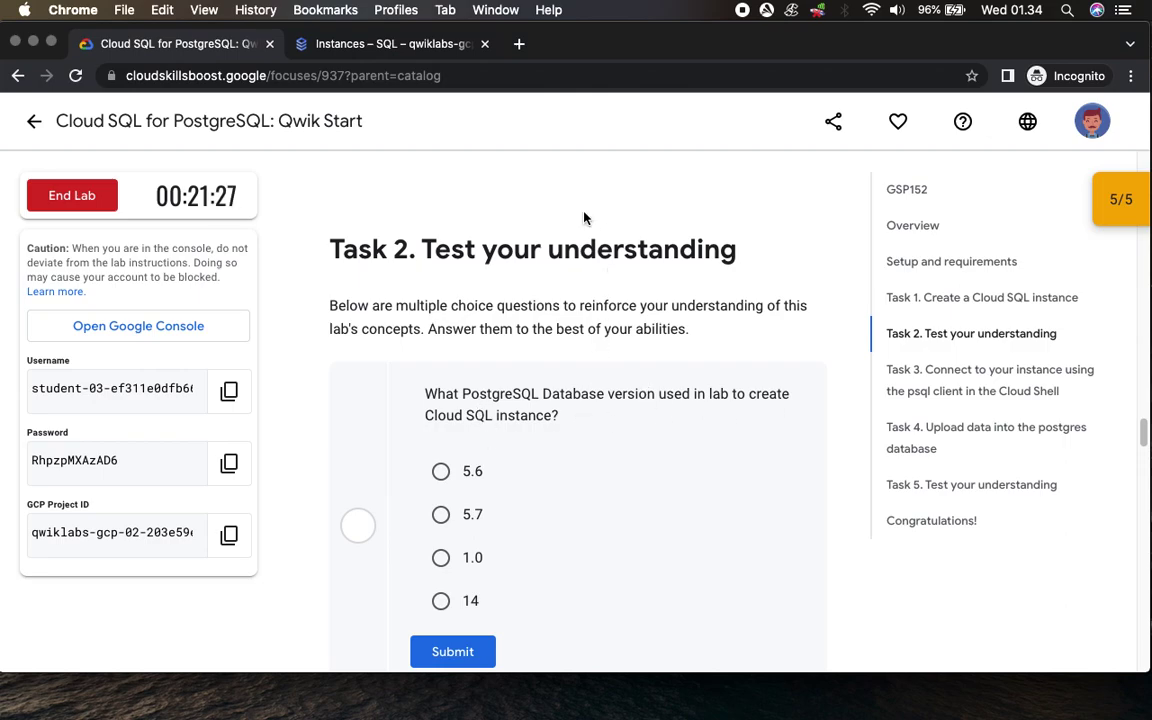
click(390, 48)
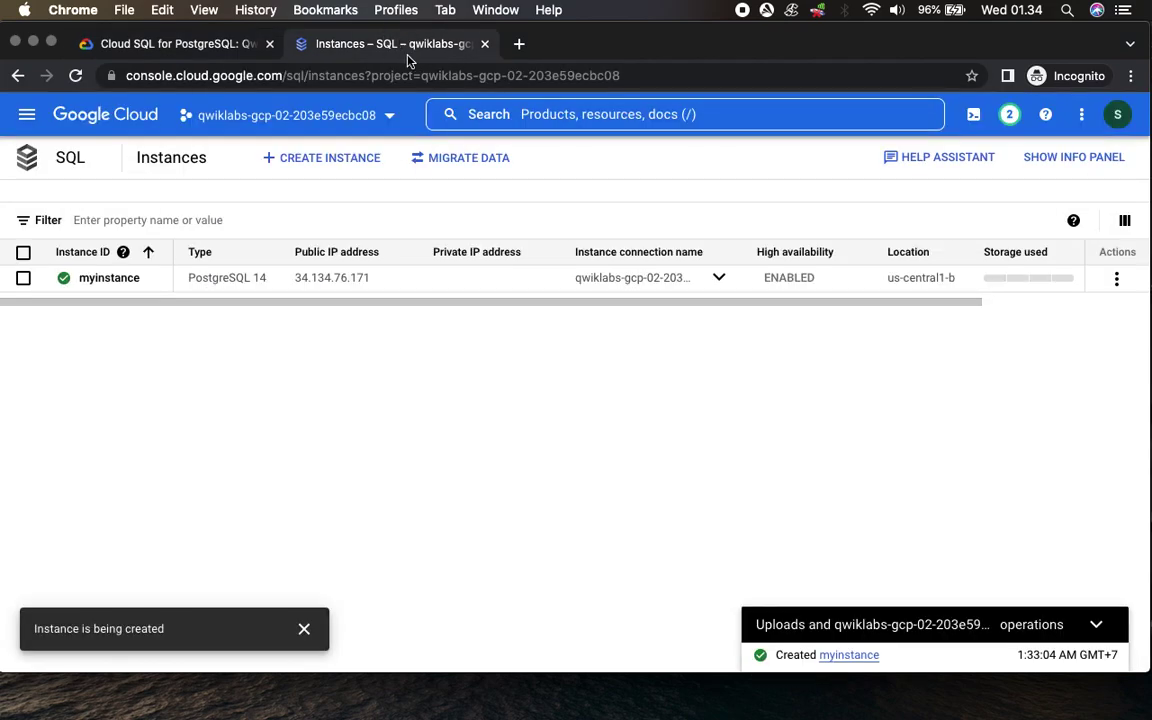
click(180, 44)
click(440, 600)
click(456, 655)
Review the Task 3 connection instructions, activate Cloud Shell in the Cloud Console, and enlarge its pane.
scroll(553, 632, down, 10)
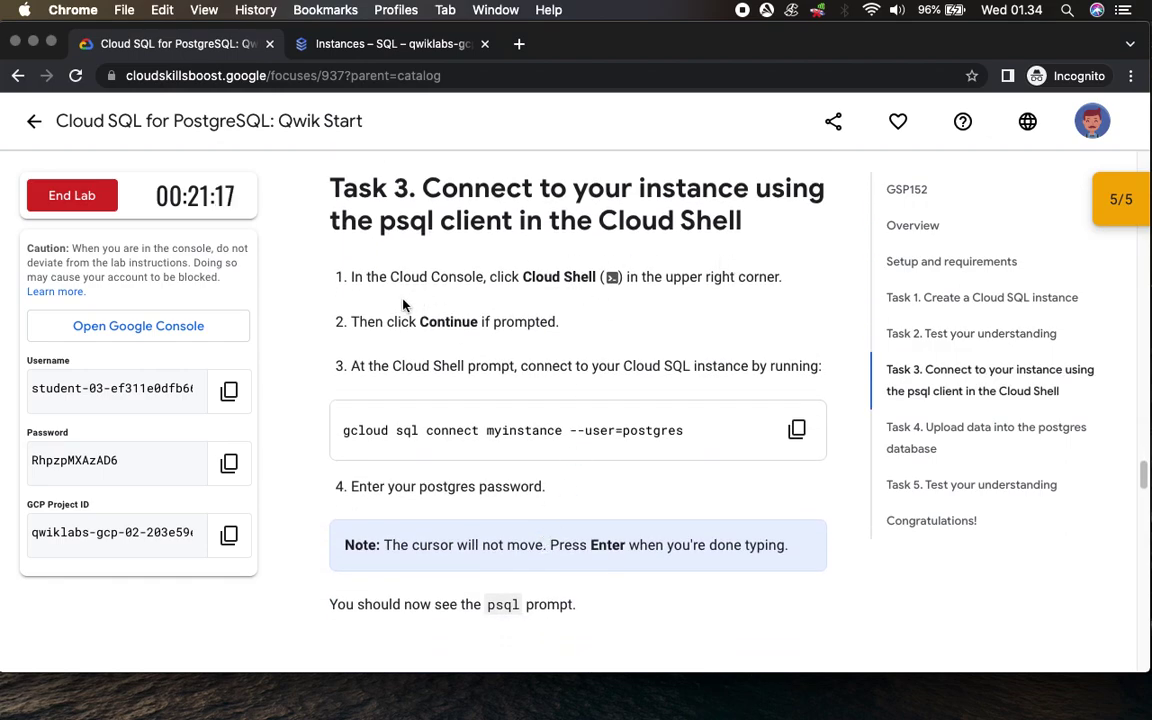
scroll(411, 301, down, 2)
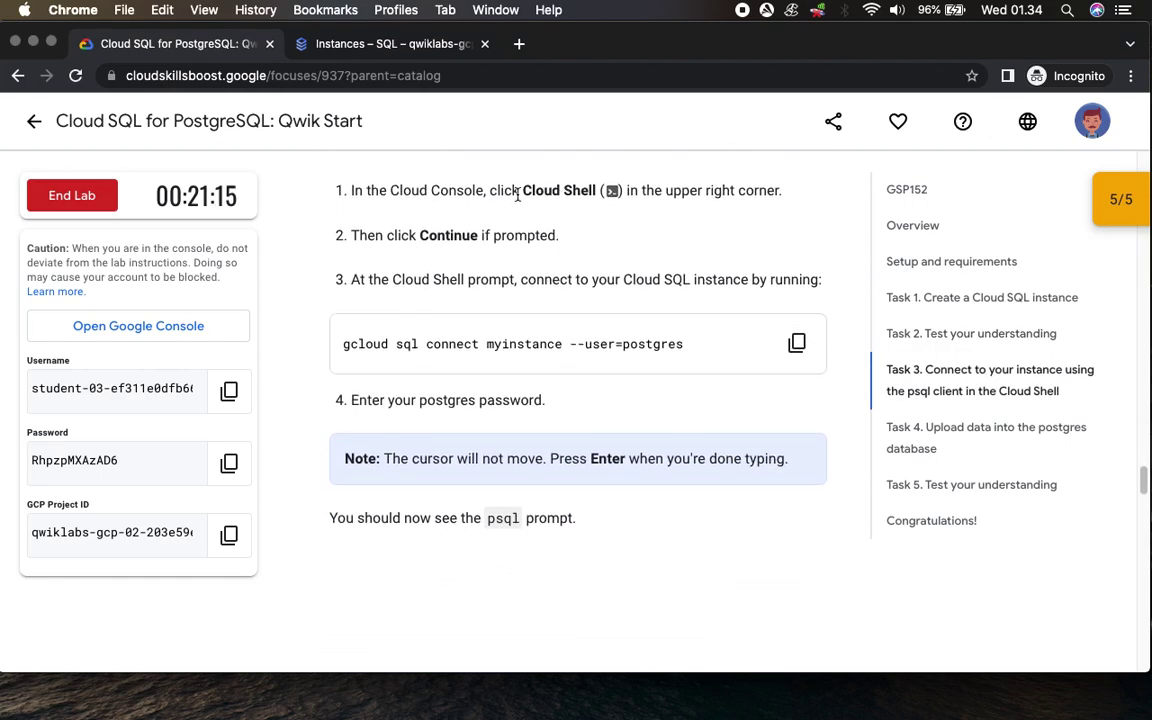
drag(521, 191, 598, 191)
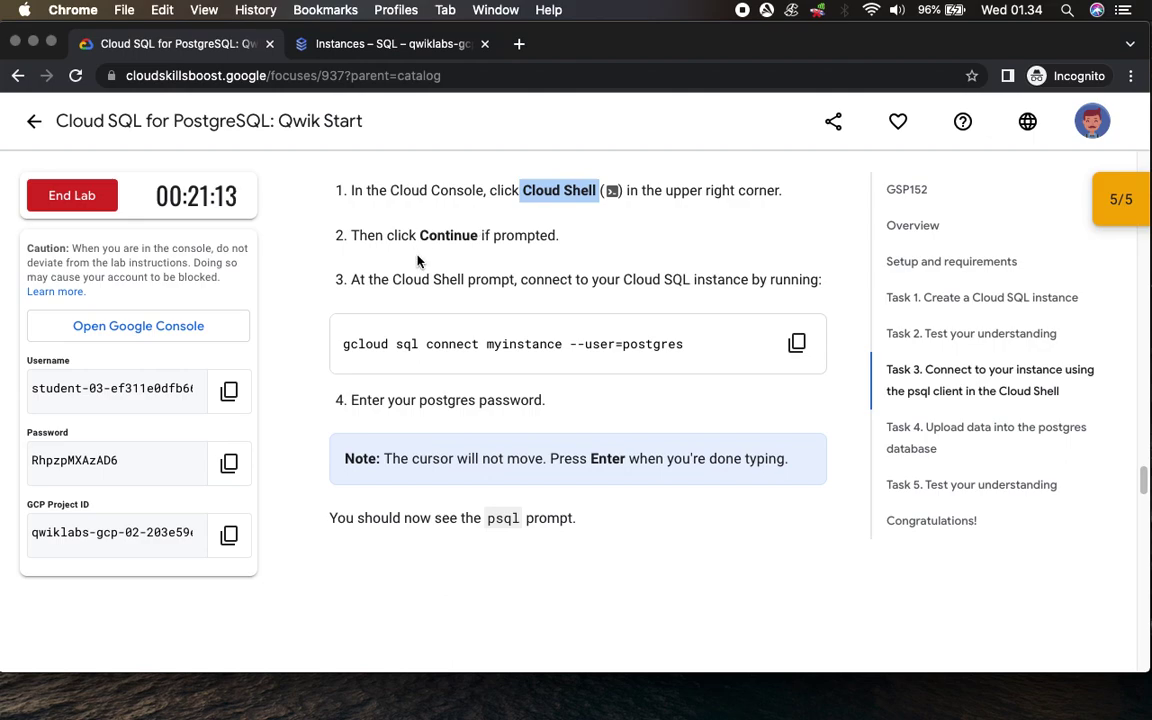
click(378, 44)
click(975, 116)
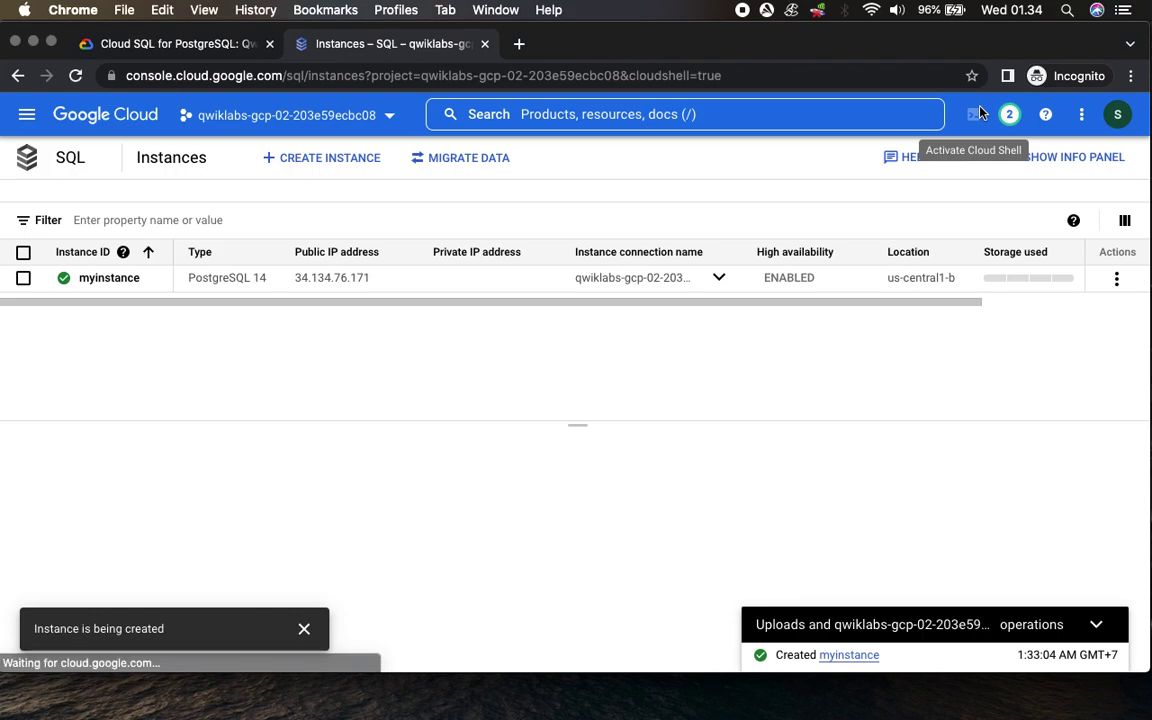
drag(576, 427, 576, 345)
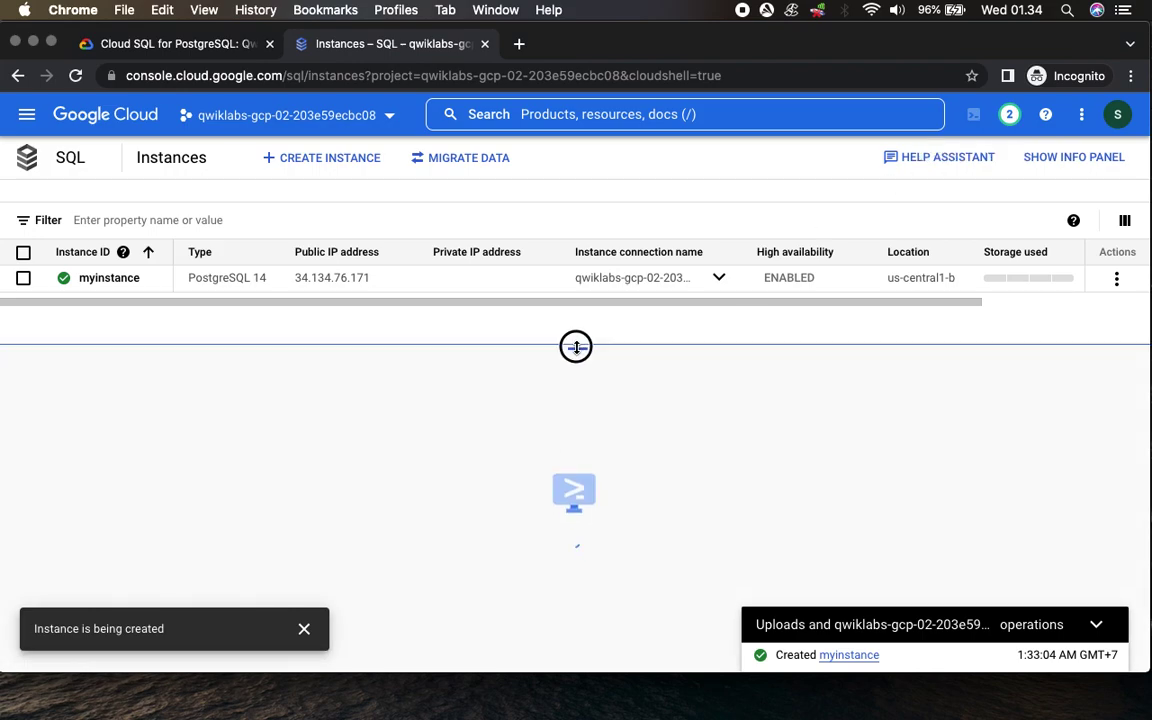
Dismiss the instance creation notifications and run the lab's "gcloud sql connect myinstance --user=postgres" command in Cloud Shell.
click(1110, 625)
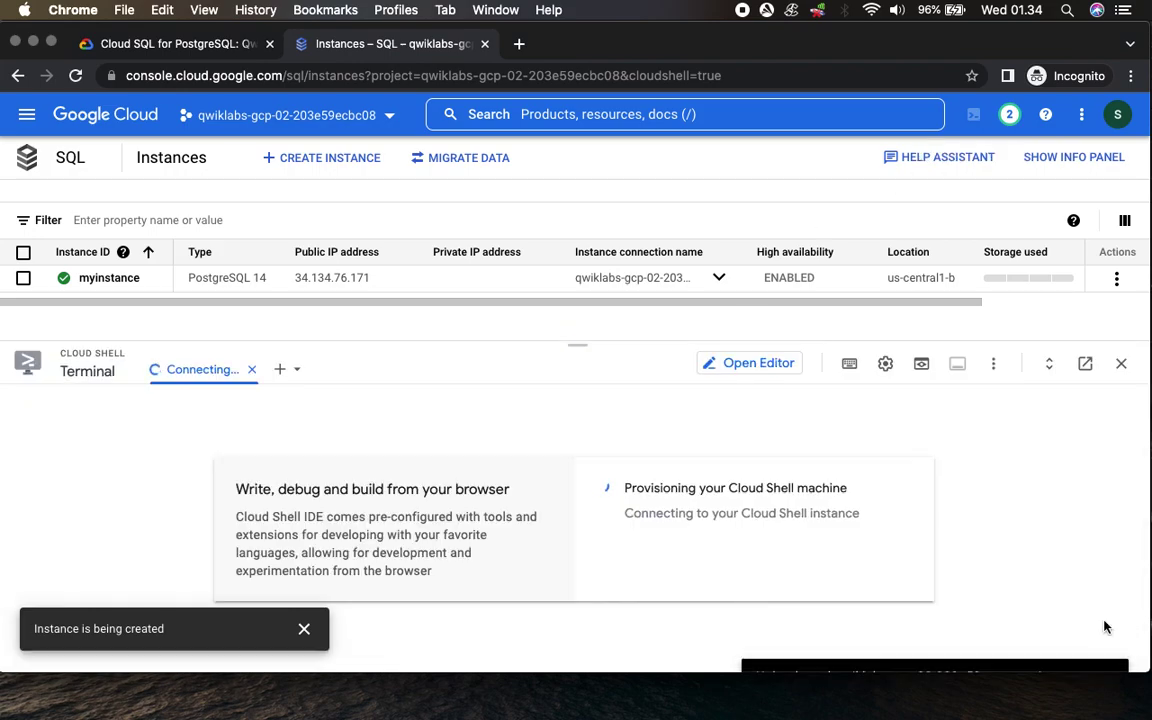
click(306, 632)
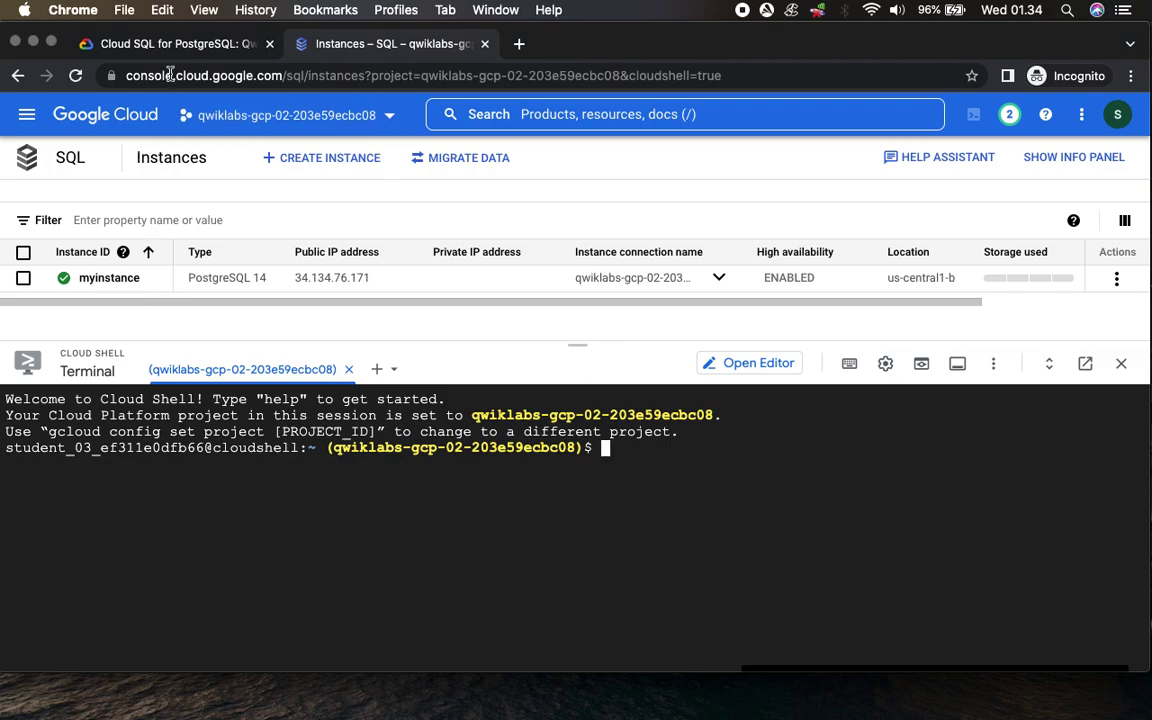
click(152, 43)
click(797, 343)
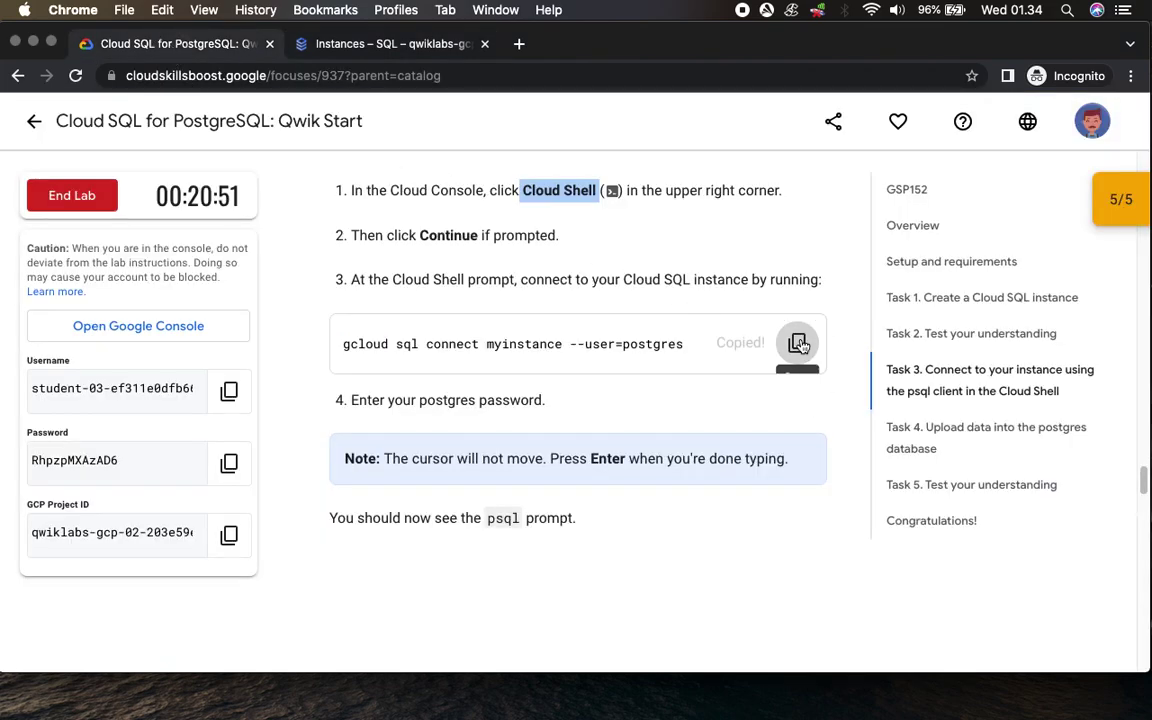
click(440, 48)
key(super+v)
key(Return)
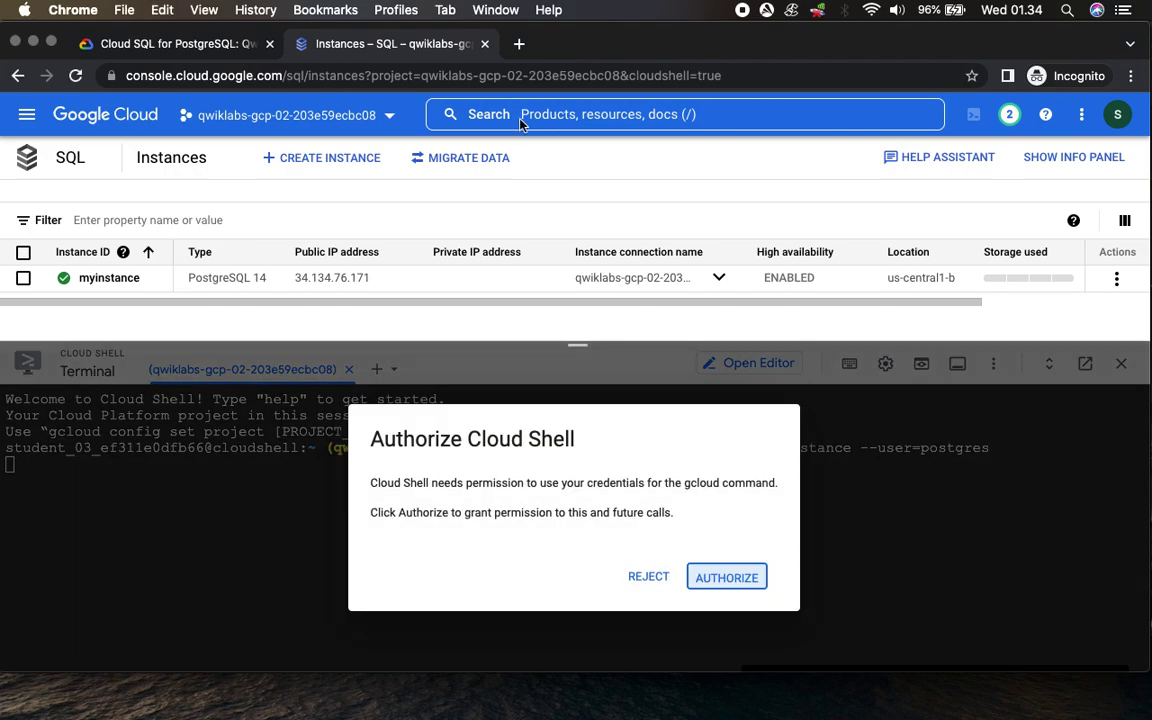
Authorize Cloud Shell to use the account credentials and enter the postgres user's password to connect to myinstance.
click(727, 577)
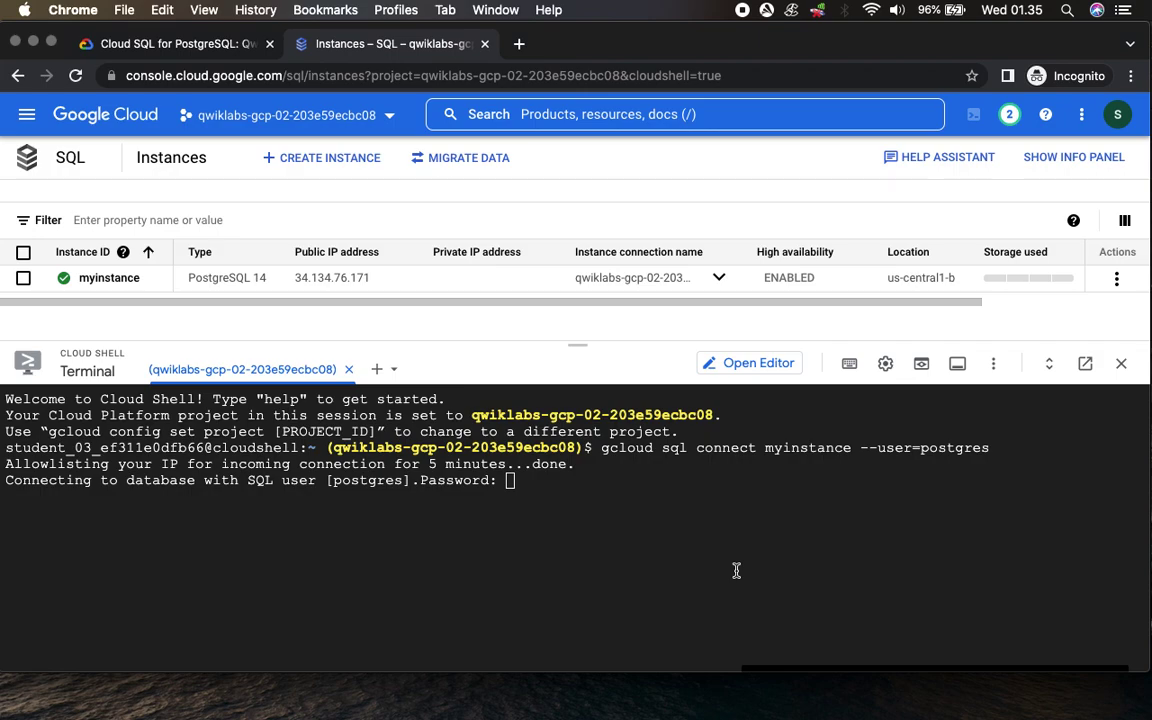
click(736, 570)
key(Return)
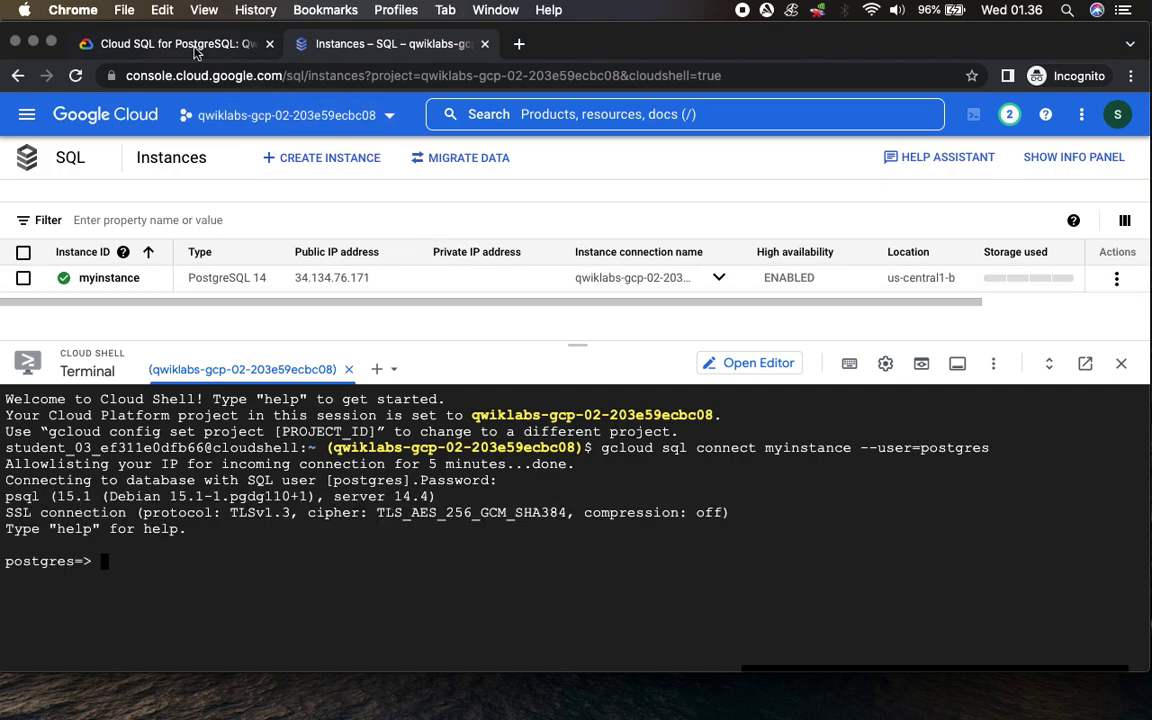
Run the Task 4 SQL at the psql prompt to create the guestbook table and insert the 'first guest' and 'second guest' entries.
click(165, 44)
scroll(551, 250, down, 5)
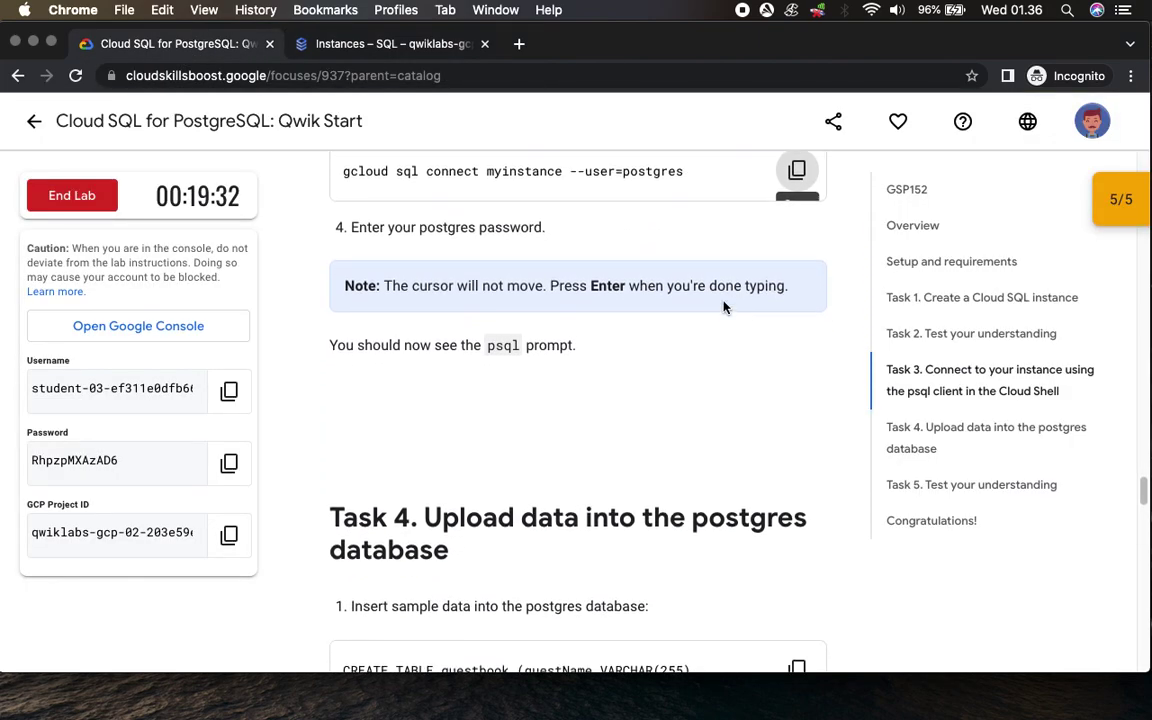
scroll(532, 330, down, 6)
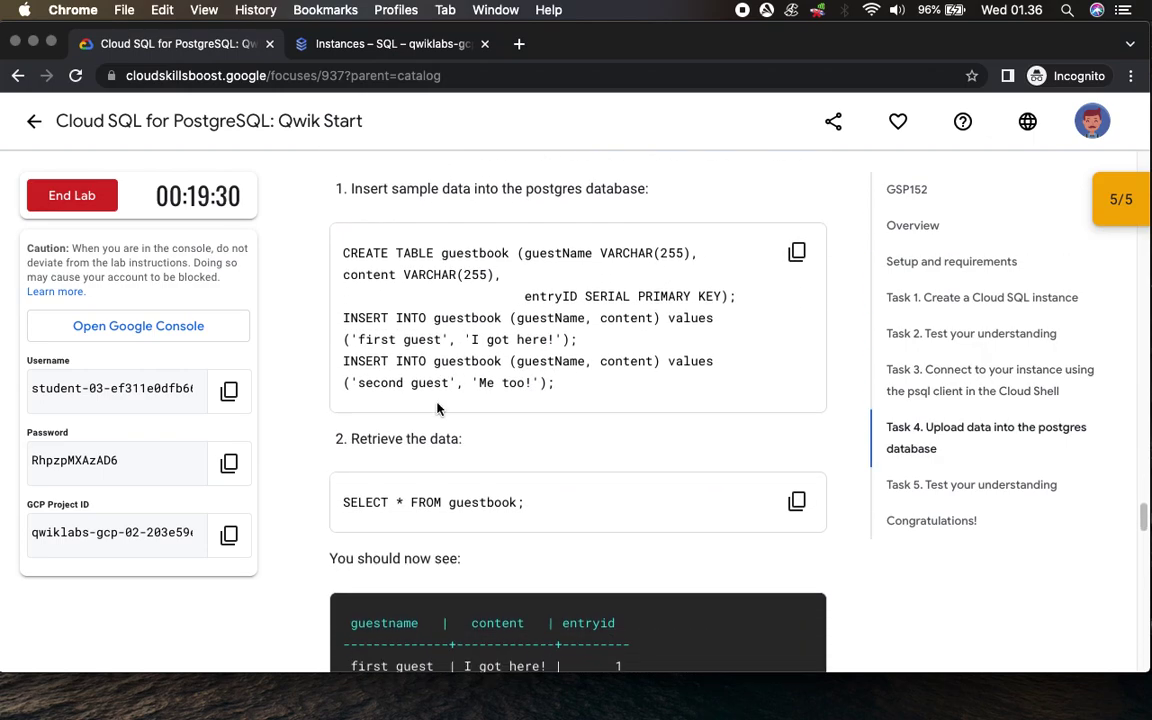
click(797, 247)
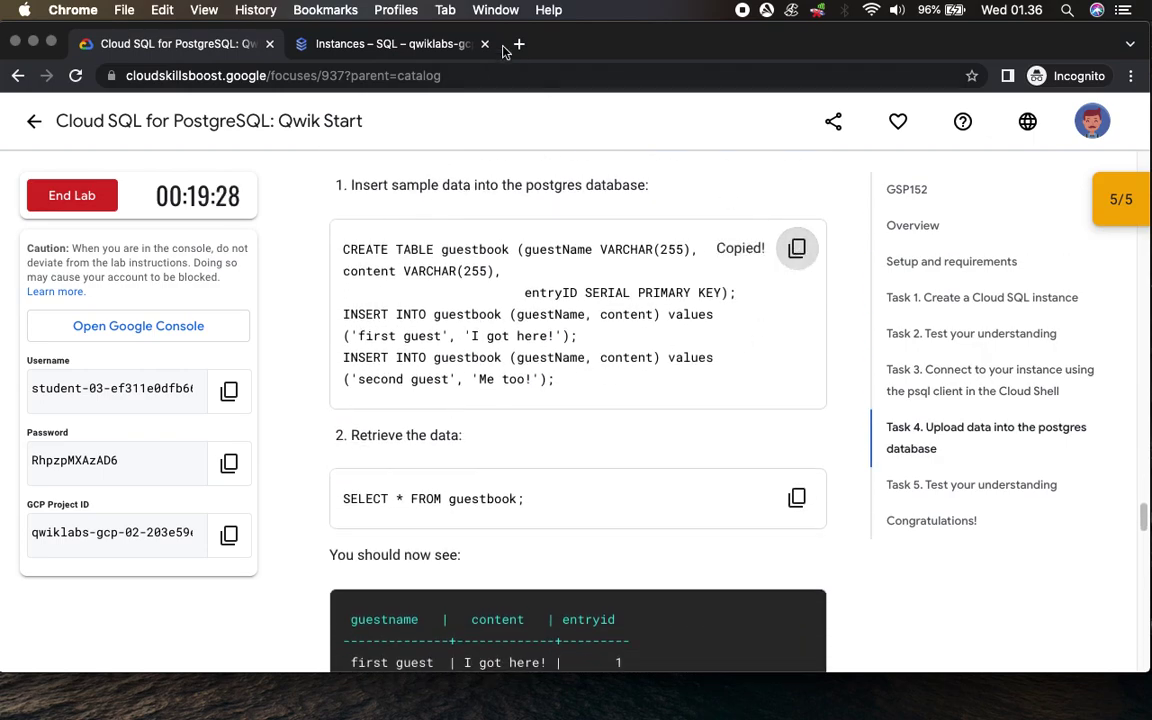
click(432, 45)
key(super+v)
key(Return)
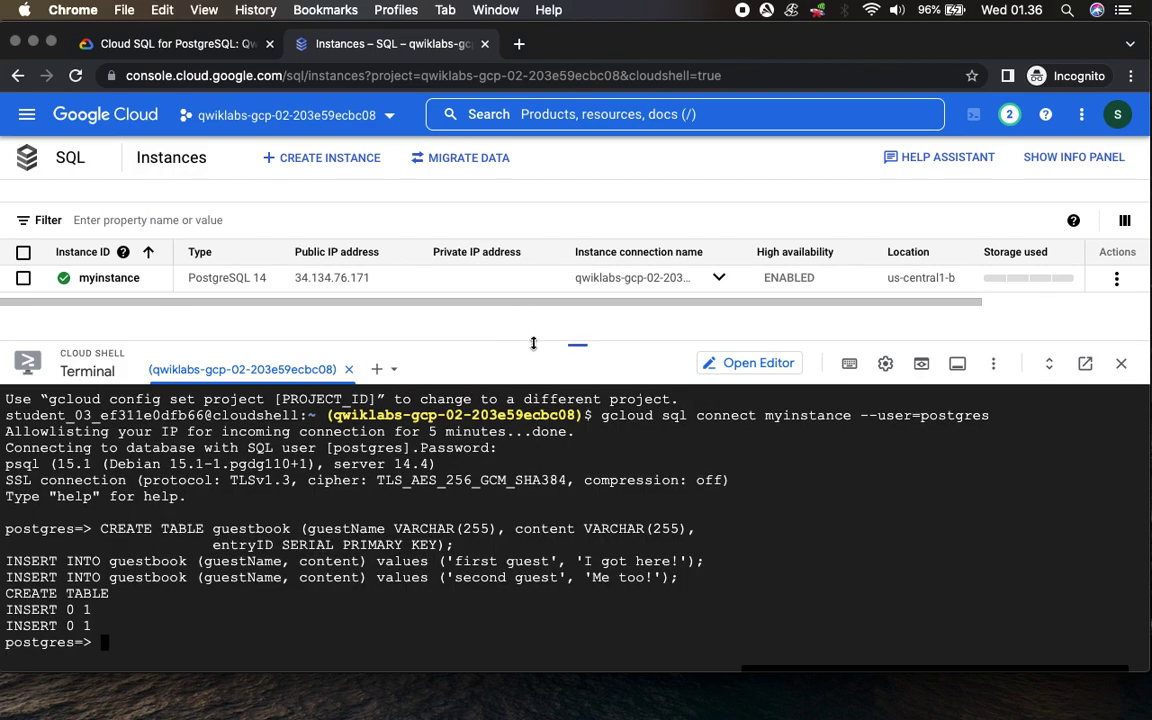
Retrieve the guestbook data at the psql prompt with the lab's "SELECT * FROM guestbook;" query.
click(175, 44)
scroll(398, 308, down, 3)
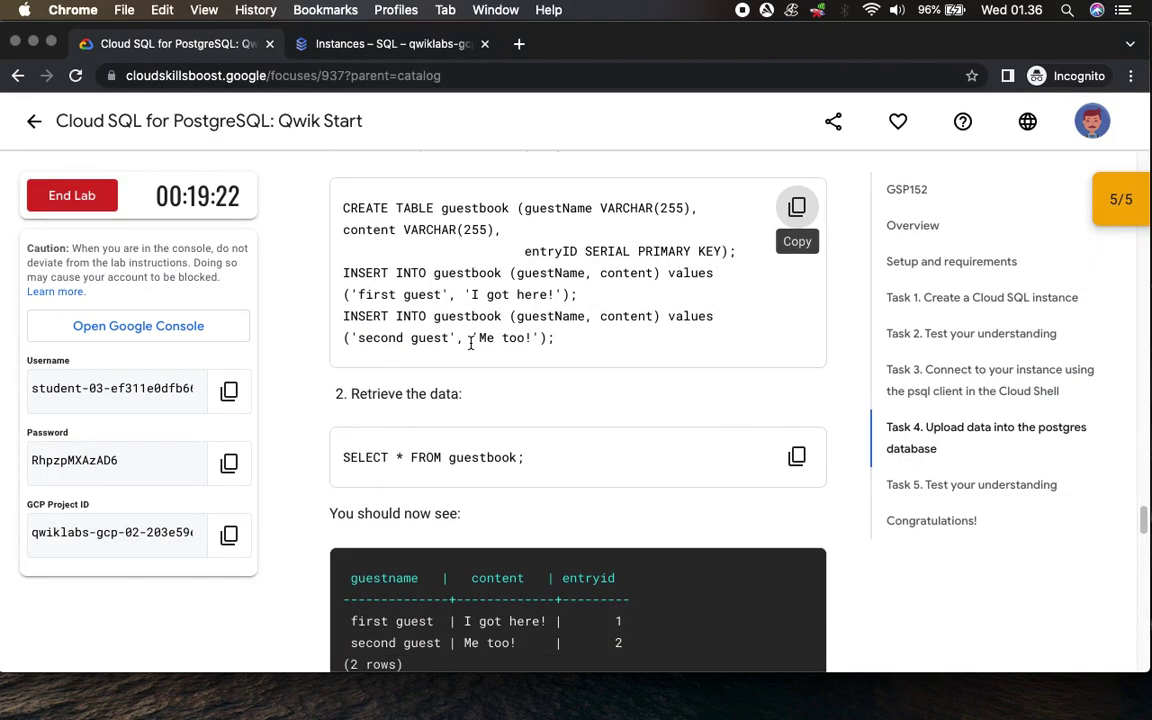
scroll(398, 308, down, 2)
click(796, 234)
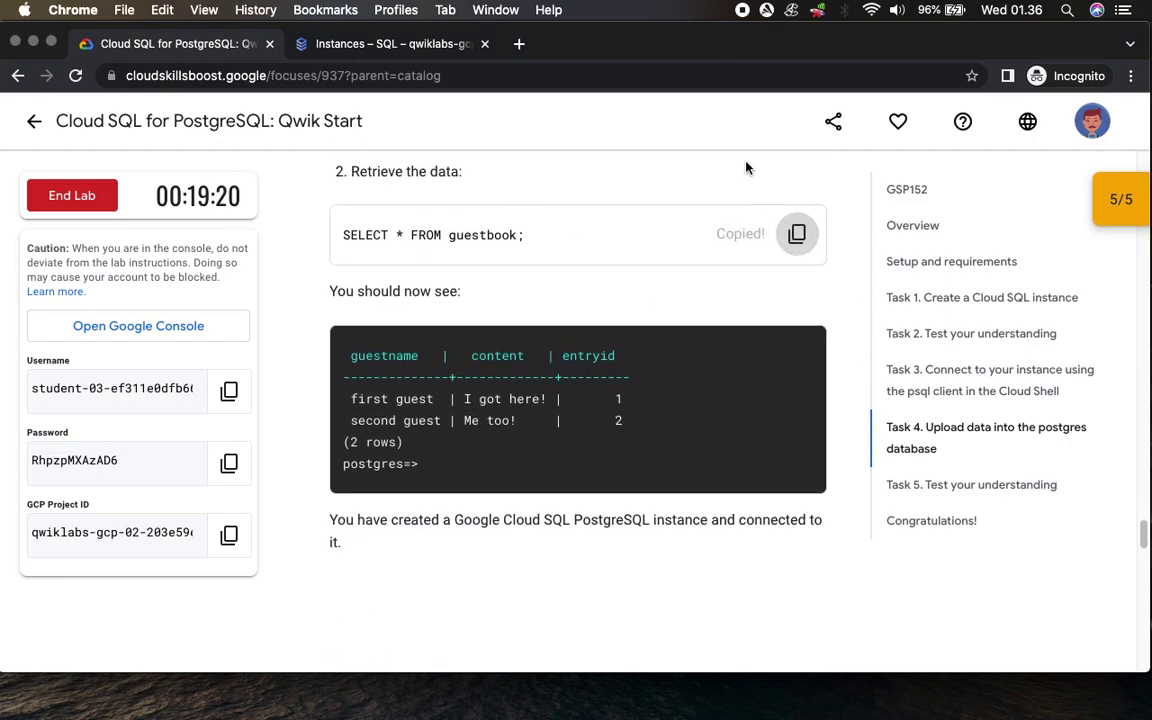
click(460, 43)
key(super+v)
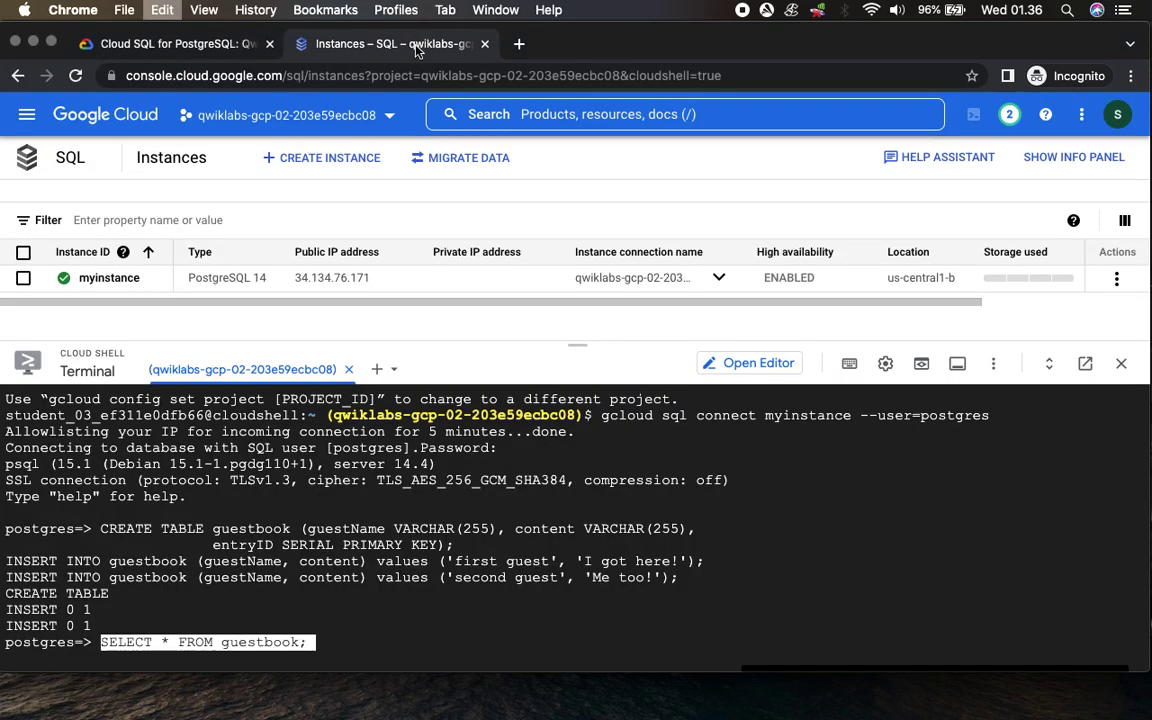
key(Return)
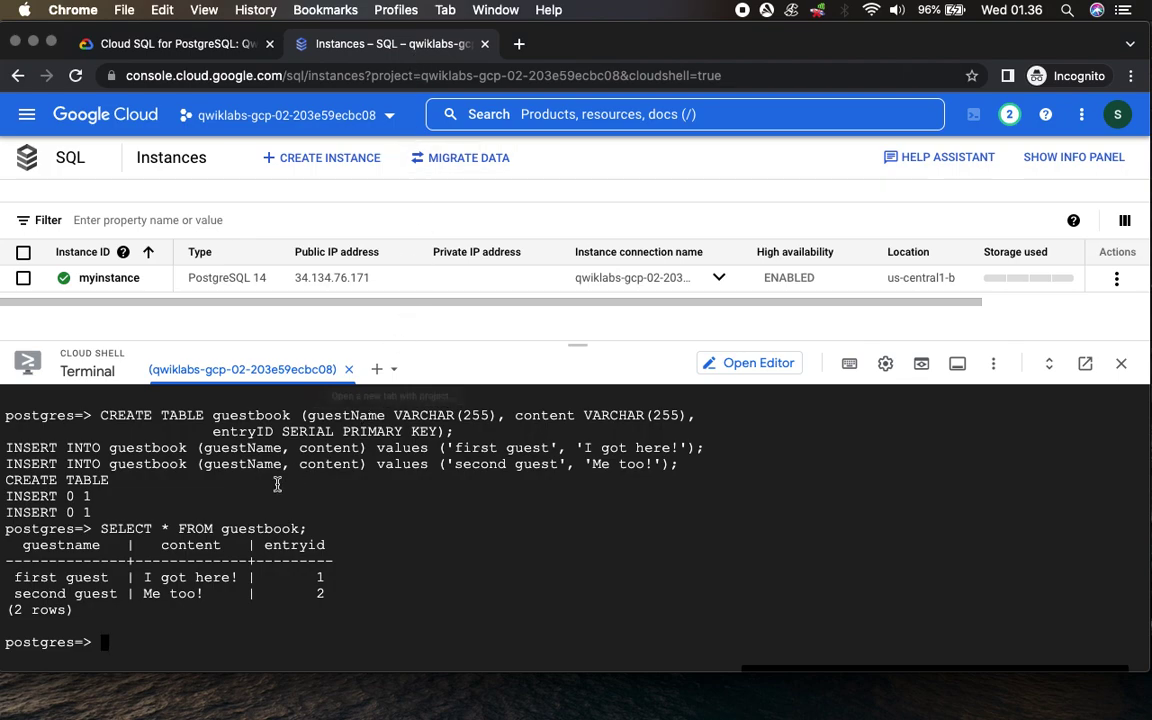
Answer the Task 5 question about the default database name with postgres and submit it.
click(235, 44)
scroll(540, 356, down, 1)
scroll(540, 356, down, 5)
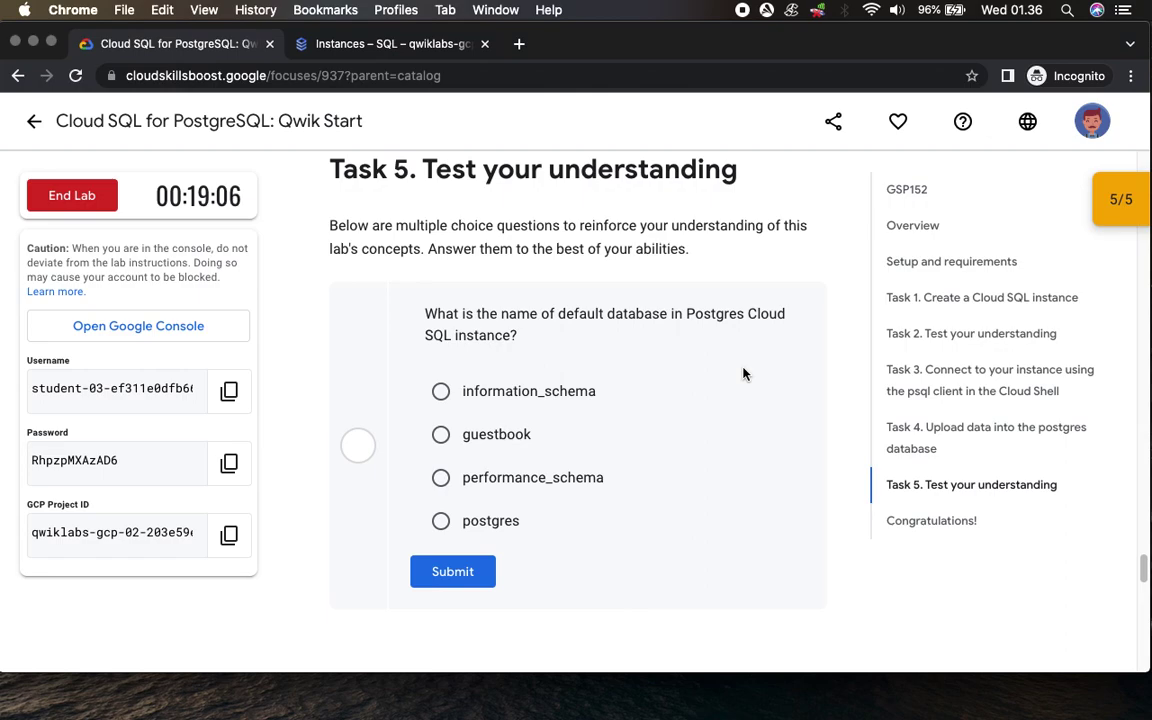
click(368, 45)
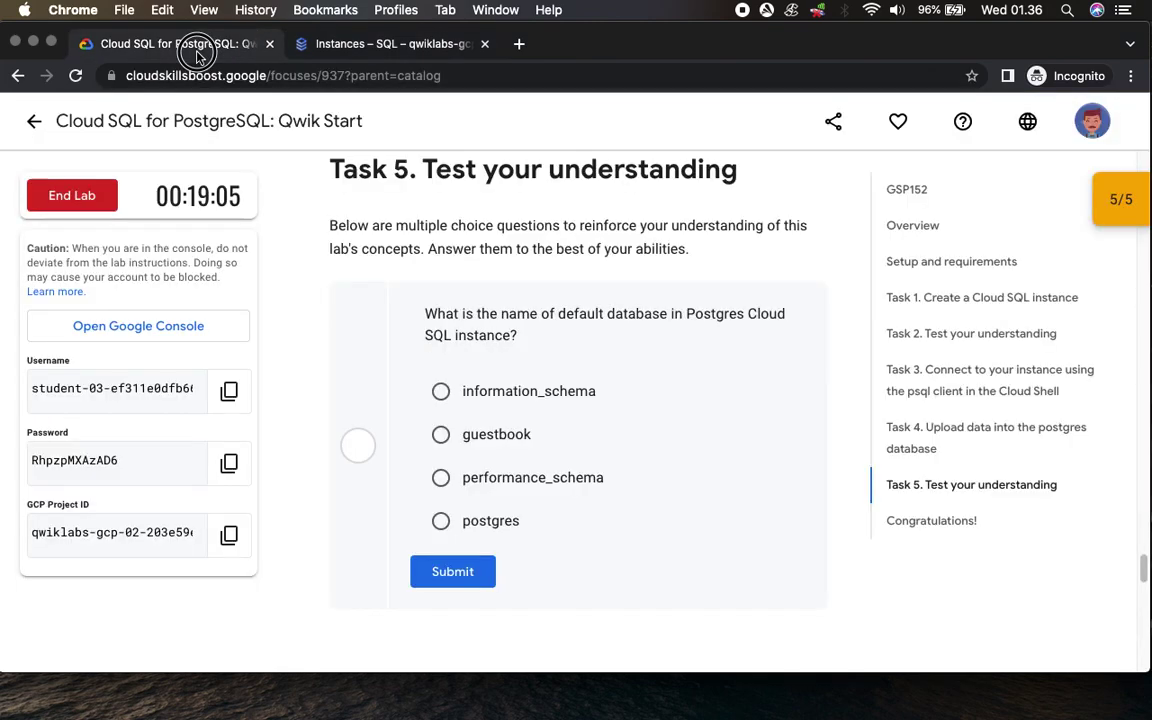
click(236, 40)
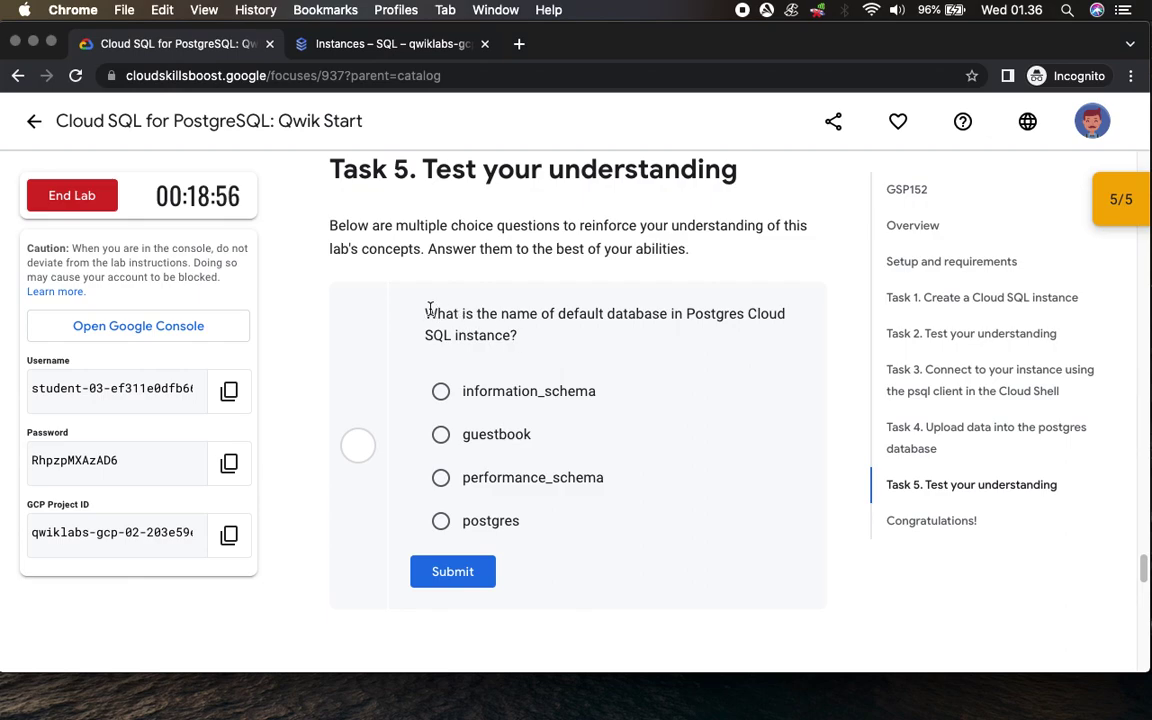
drag(424, 312, 525, 335)
key(super+c)
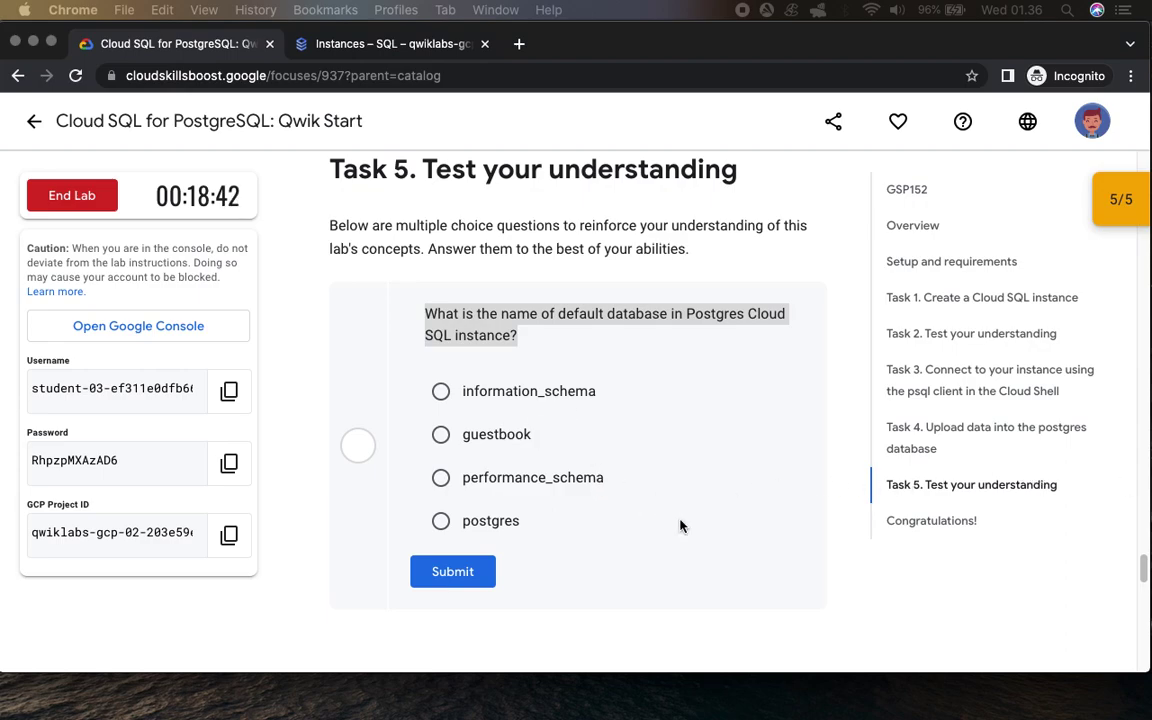
click(441, 520)
click(455, 576)
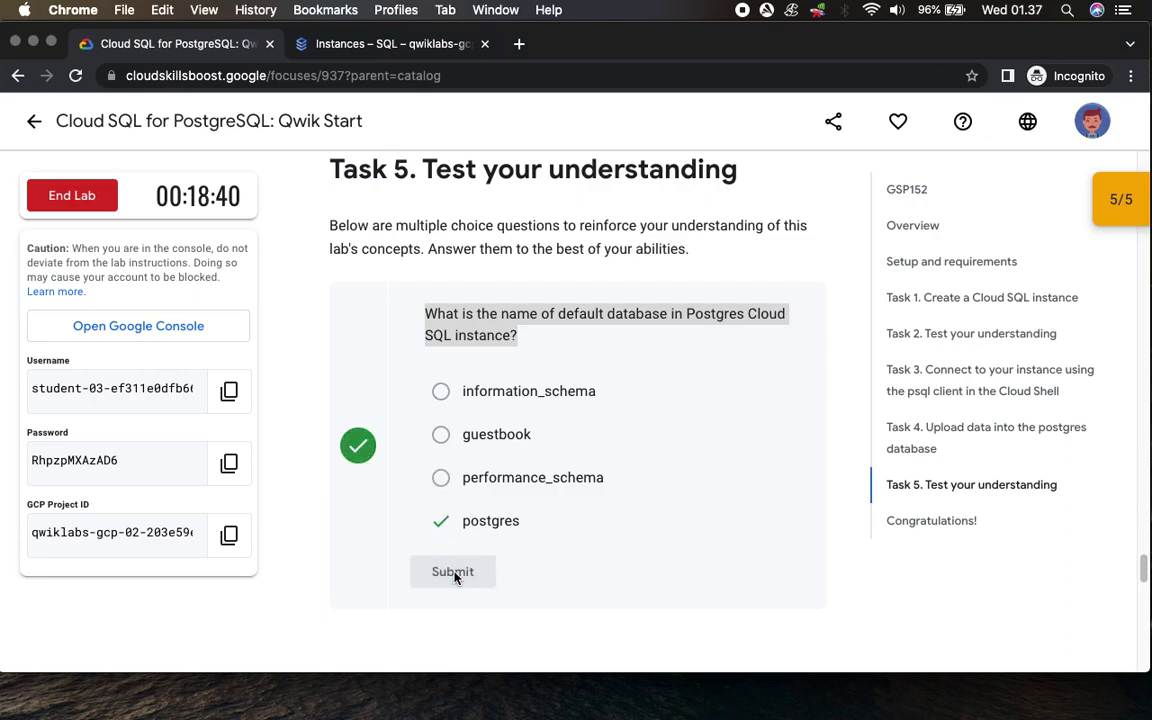
Go through the closing lab sections, end the lab, and submit a five-star satisfaction rating.
scroll(592, 582, down, 5)
scroll(592, 582, down, 3)
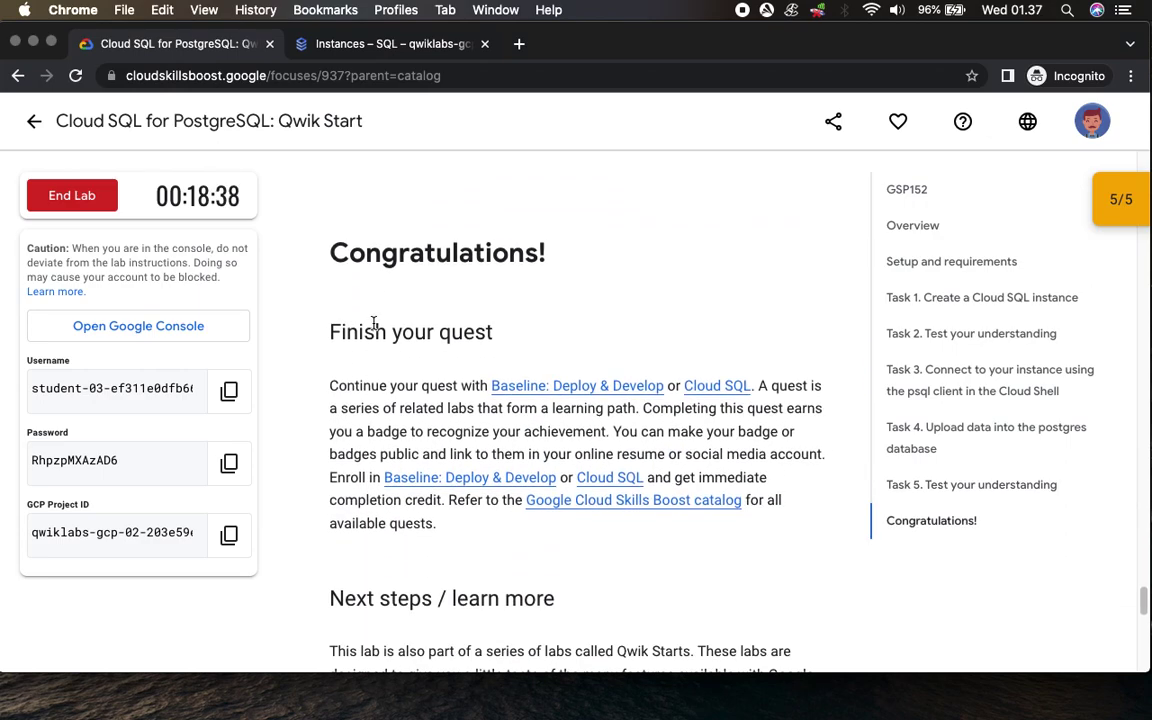
scroll(594, 406, down, 3)
scroll(570, 385, down, 5)
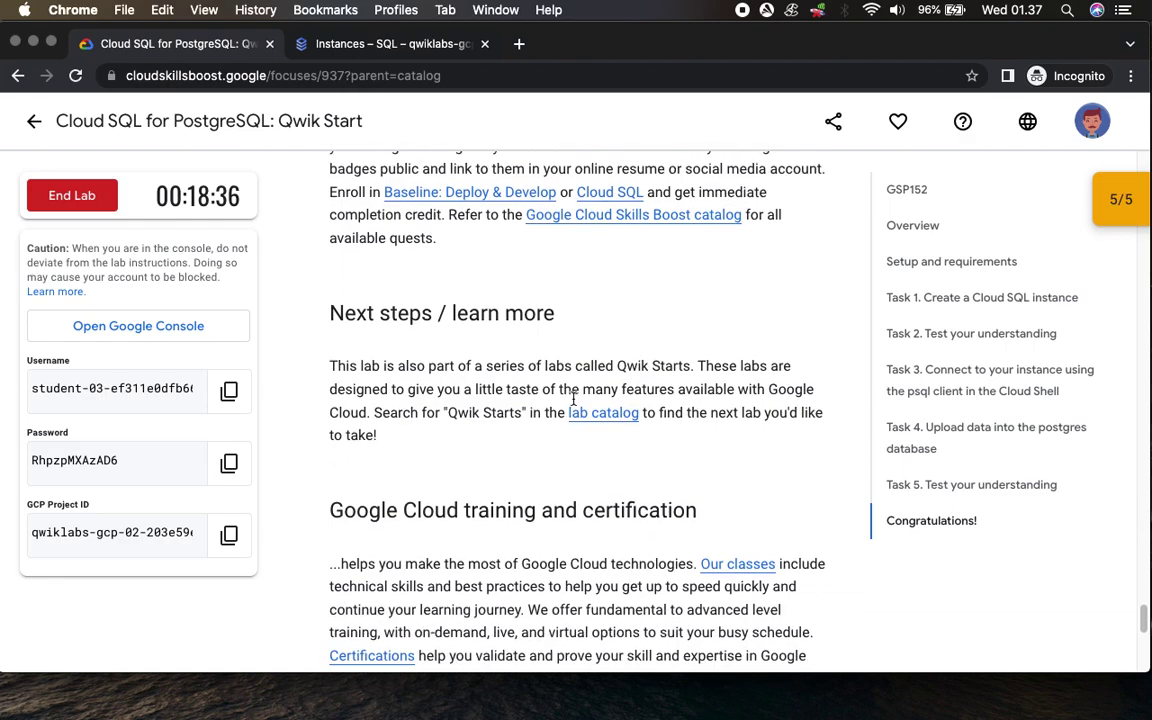
scroll(566, 465, down, 4)
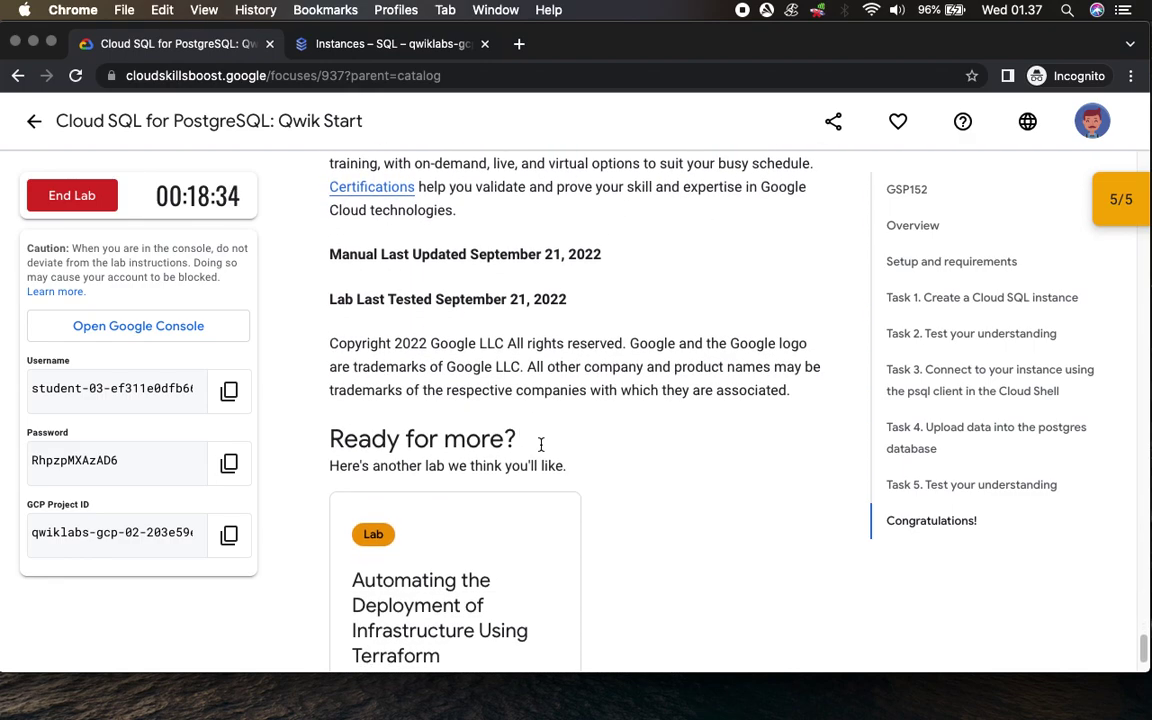
scroll(463, 550, down, 1)
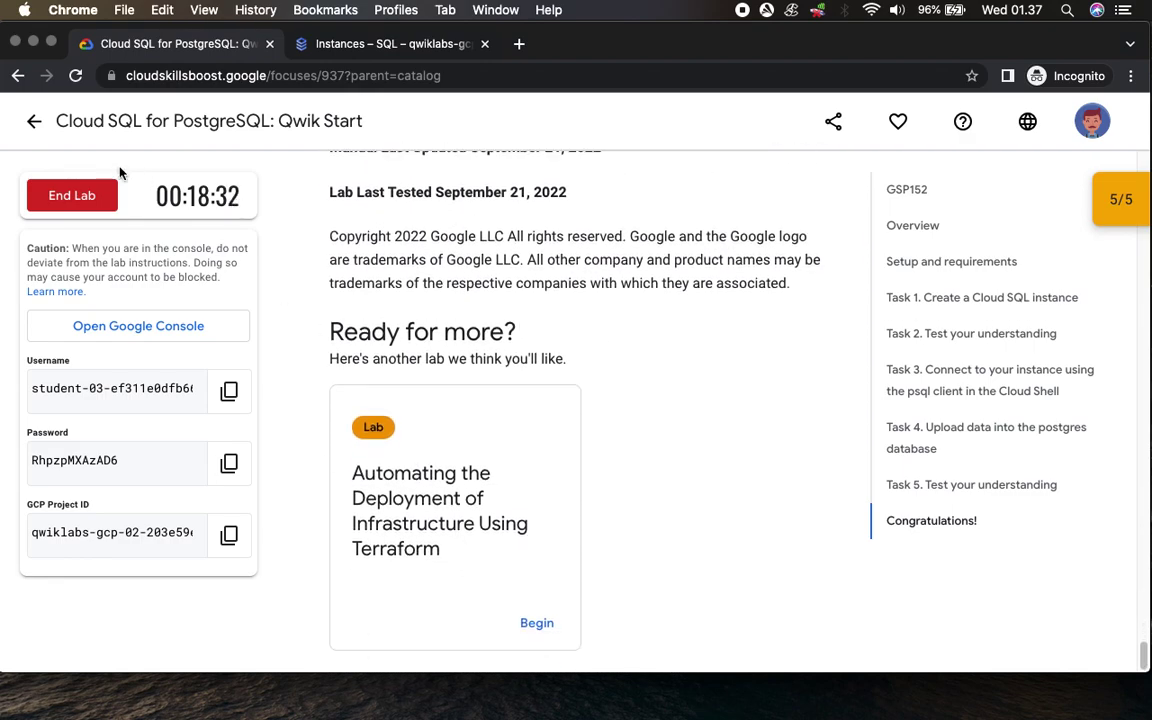
click(72, 195)
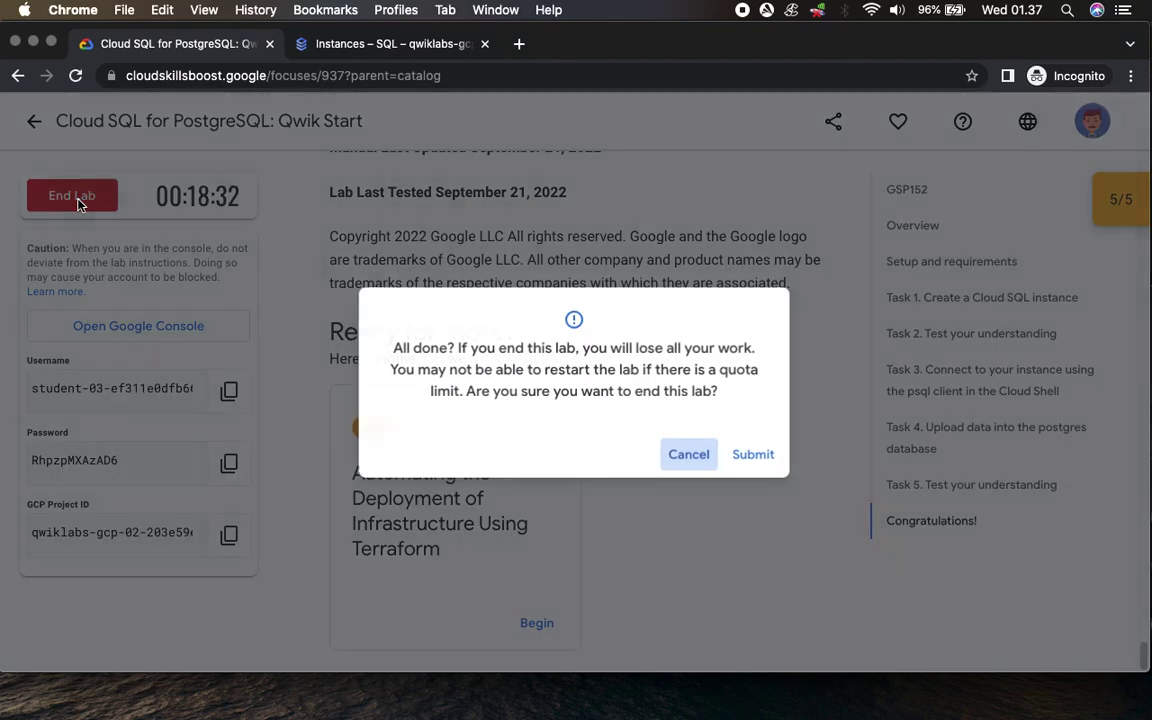
click(748, 462)
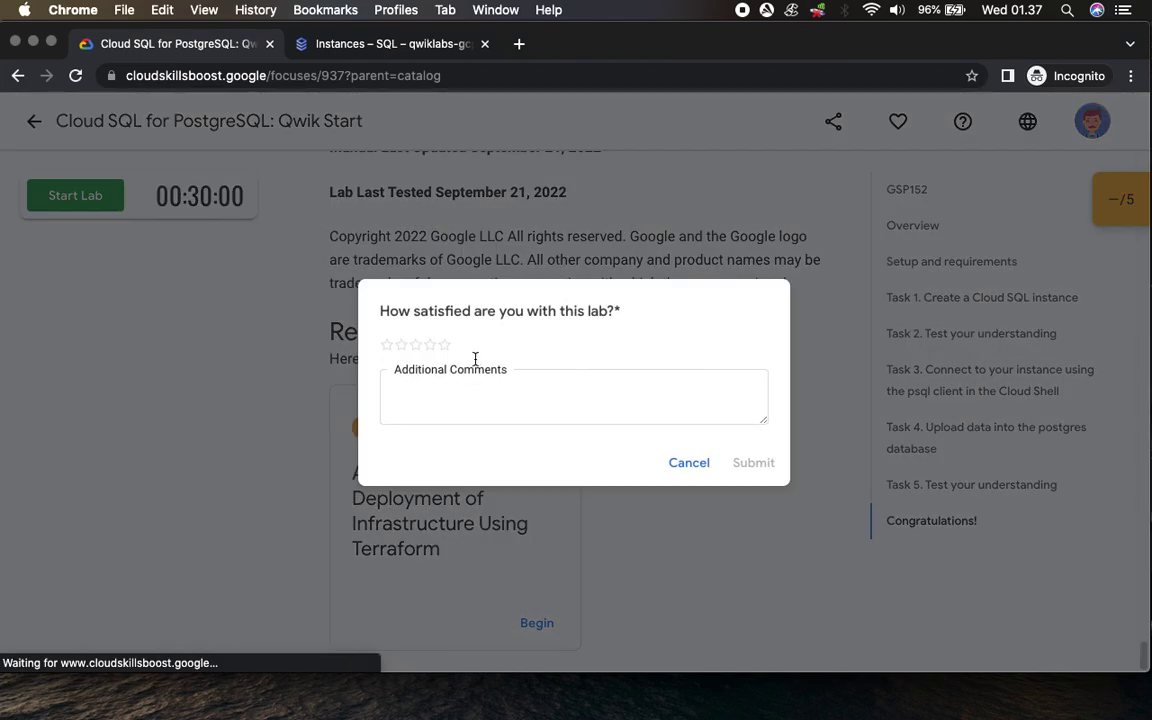
click(444, 345)
click(753, 463)
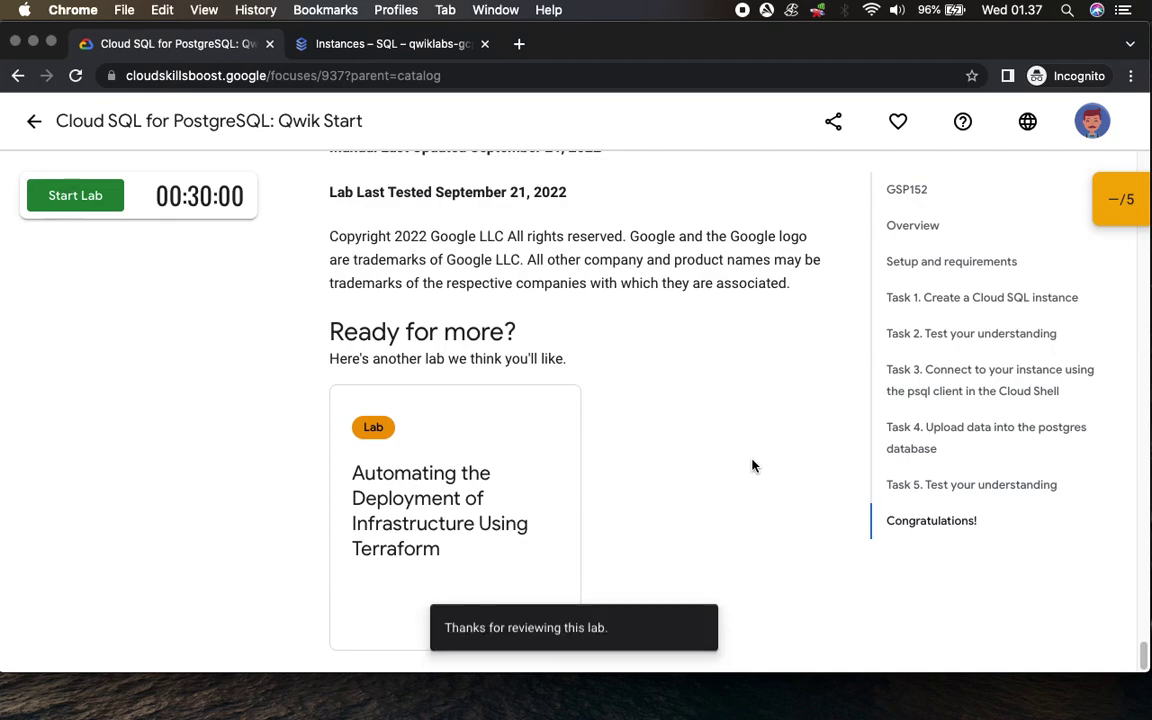